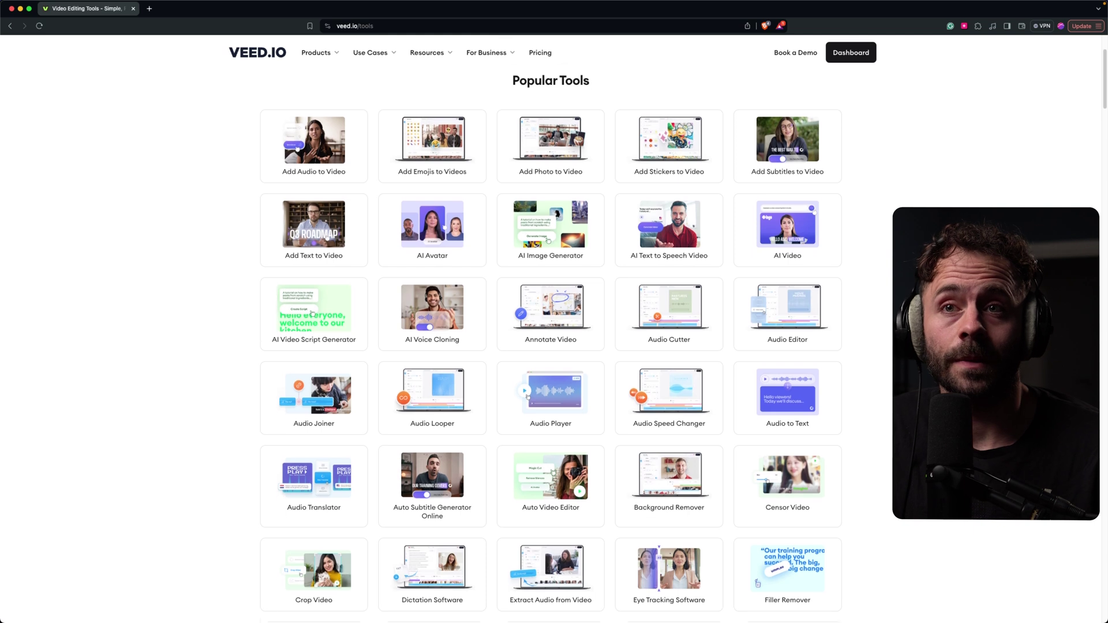
- Scroll down the project page and bring up the video clip's editing options
{"action": "scroll", "coordinate": [551, 329], "scroll_direction": "down", "scroll_amount": 4}
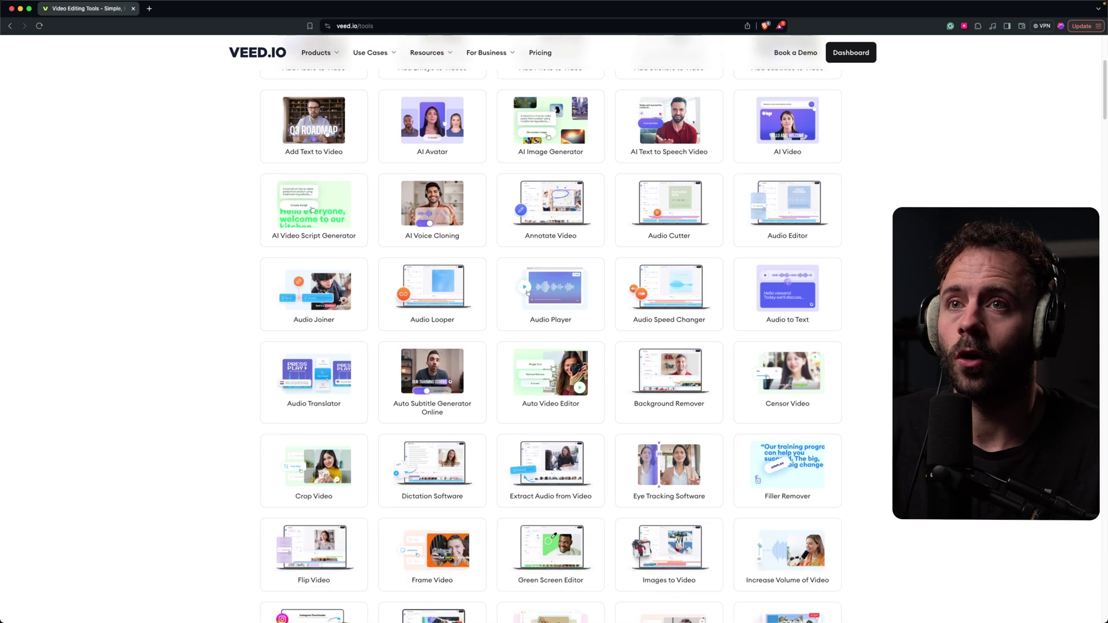
{"action": "scroll", "coordinate": [550, 329], "scroll_direction": "down", "scroll_amount": 5}
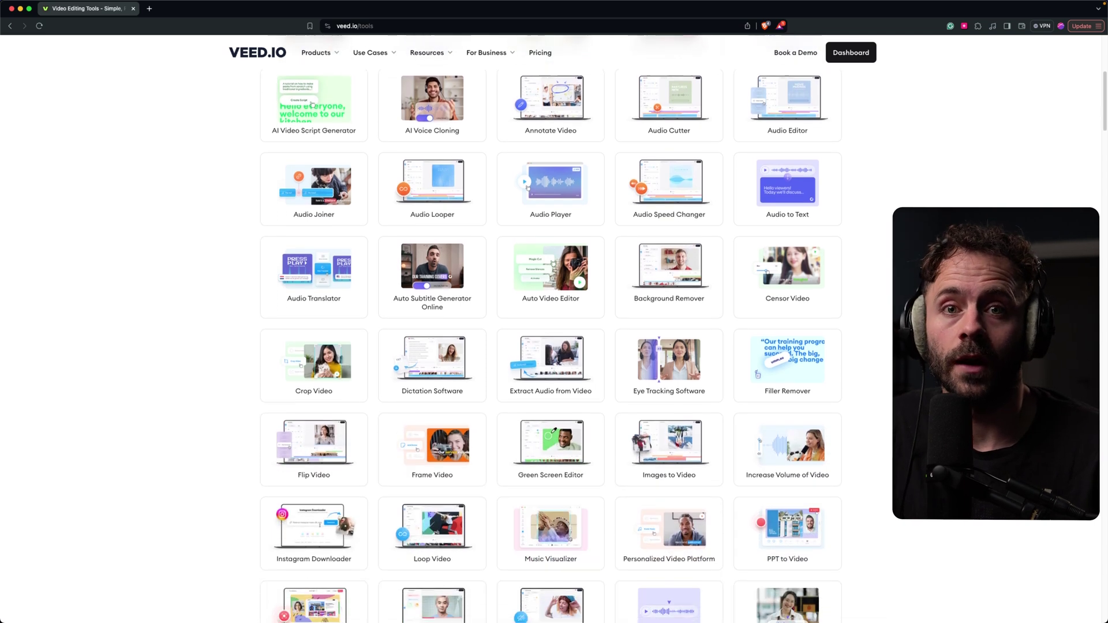
{"action": "scroll", "coordinate": [550, 329], "scroll_direction": "down", "scroll_amount": 6}
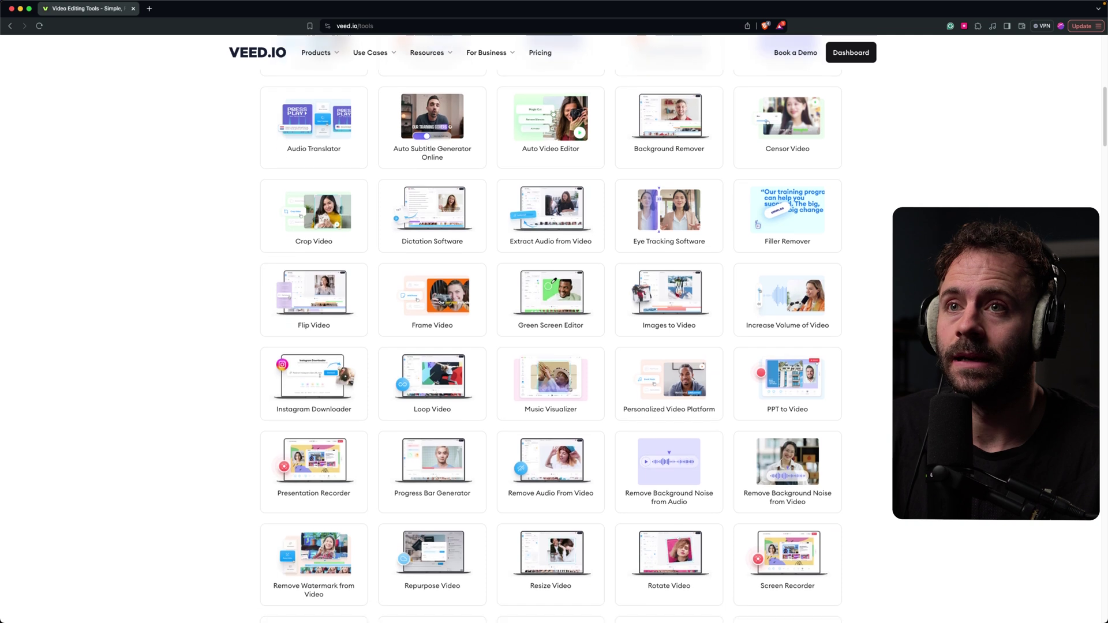
{"action": "scroll", "coordinate": [551, 329], "scroll_direction": "down", "scroll_amount": 2}
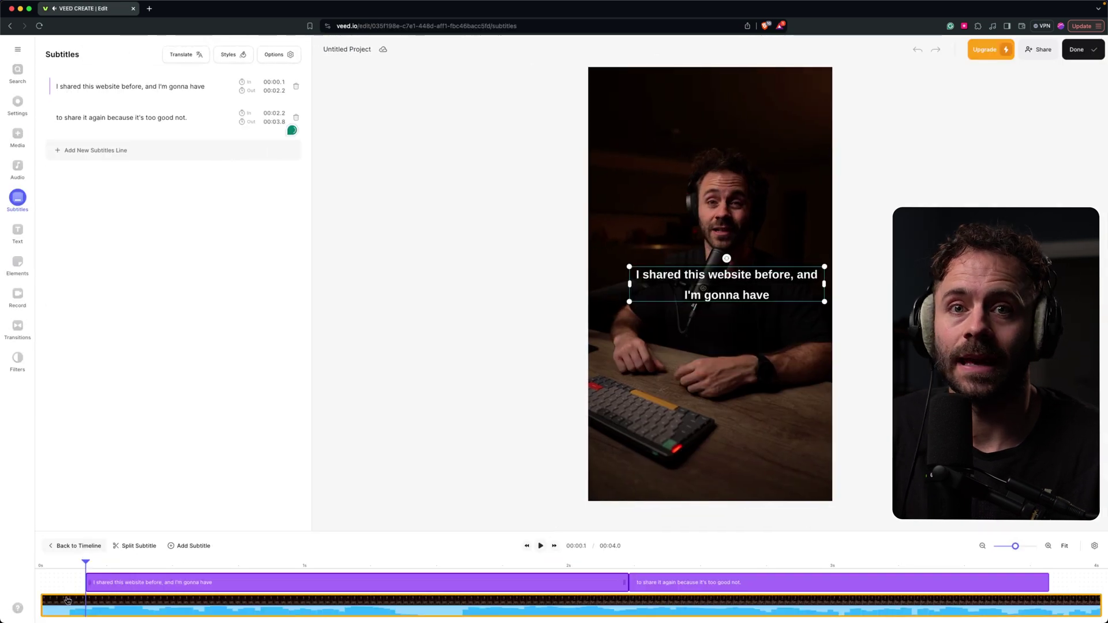
{"action": "left_click", "coordinate": [68, 601]}
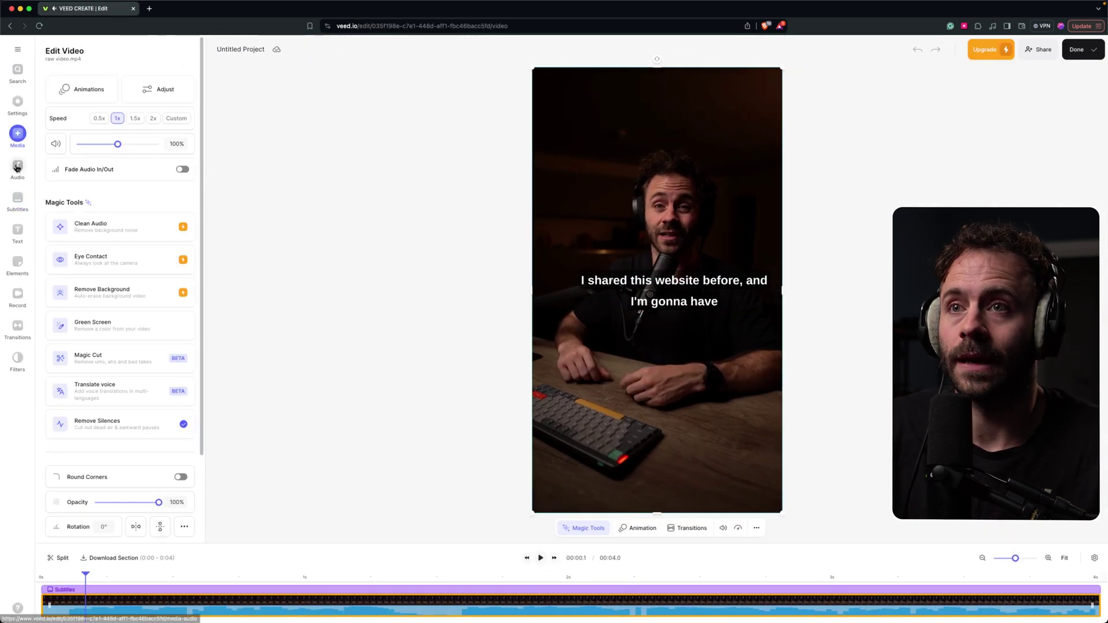
- Look through the editor's Settings, Media, Subtitles and Text panels
{"action": "left_click", "coordinate": [18, 104]}
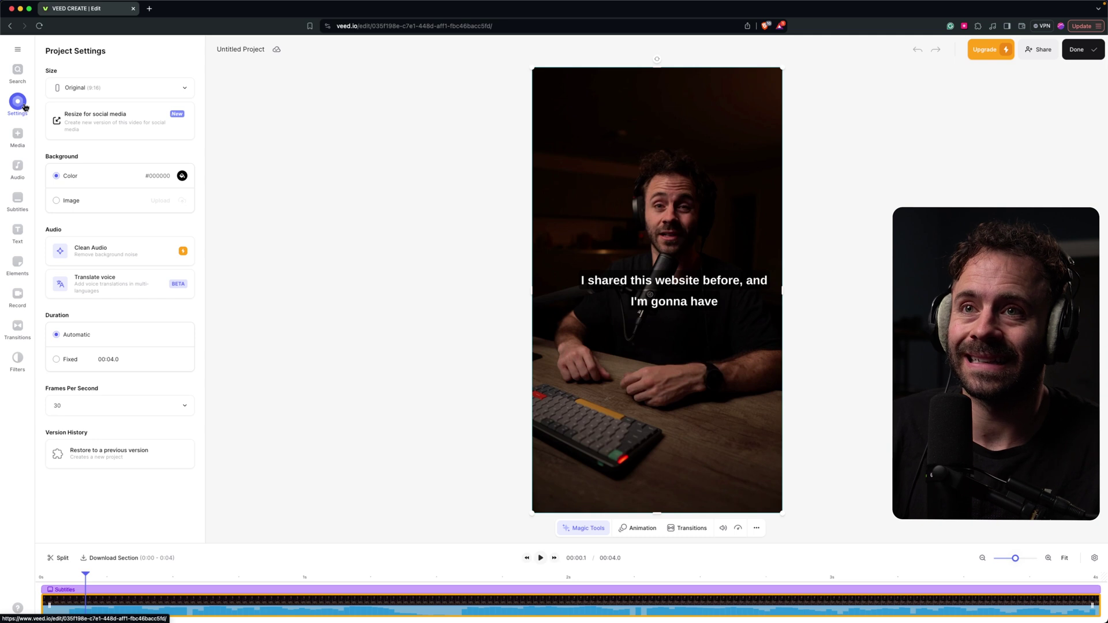
{"action": "left_click", "coordinate": [17, 134]}
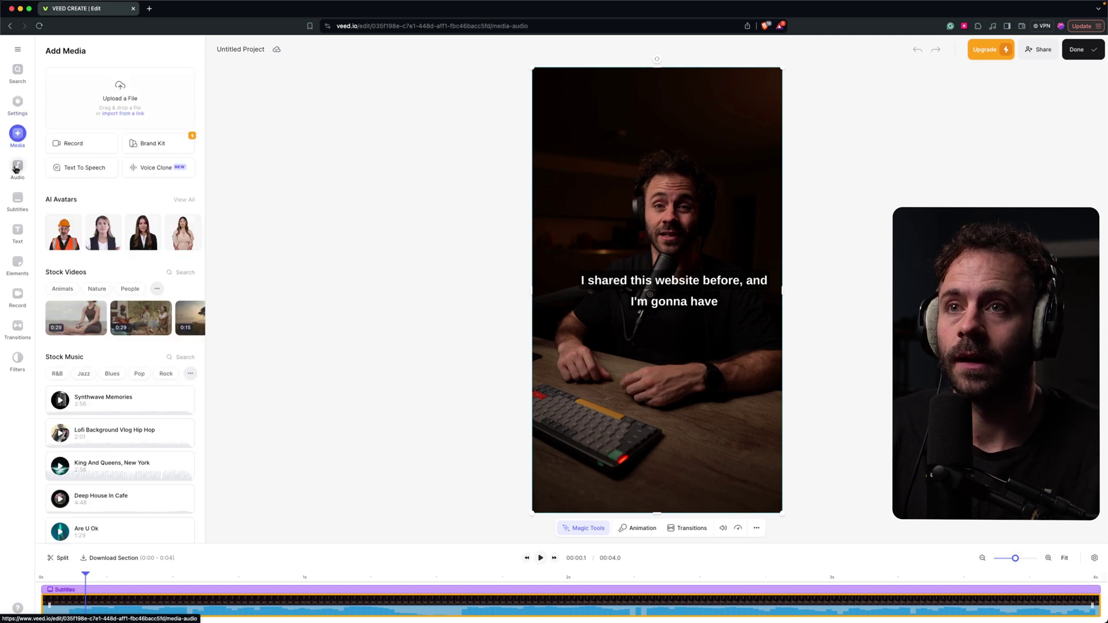
{"action": "left_click", "coordinate": [17, 202]}
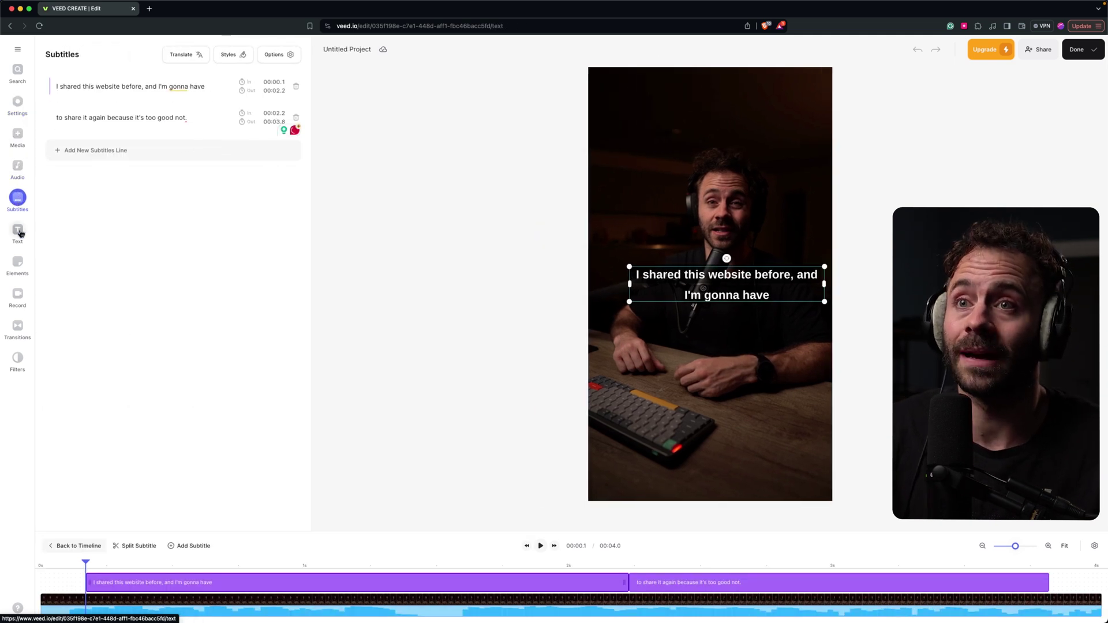
{"action": "left_click", "coordinate": [18, 232]}
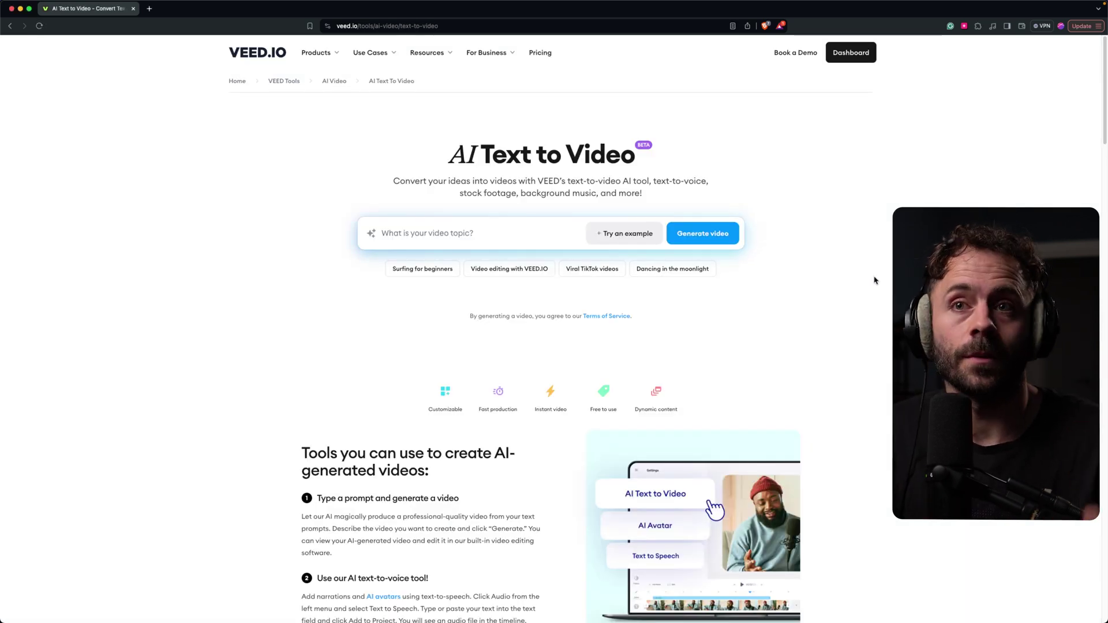
- Generate a 'Surfing for beginners' video, add the construction-worker avatar, and skip the eye-contact demo to 1:28
{"action": "left_click", "coordinate": [423, 268]}
{"action": "left_click", "coordinate": [704, 234]}
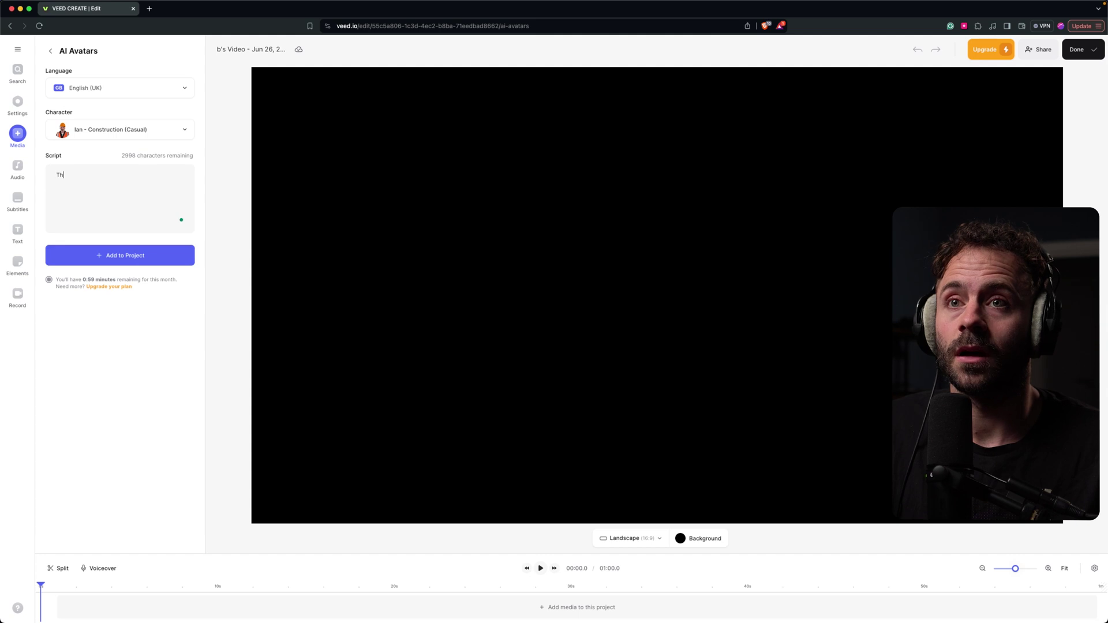
{"action": "left_click", "coordinate": [134, 257]}
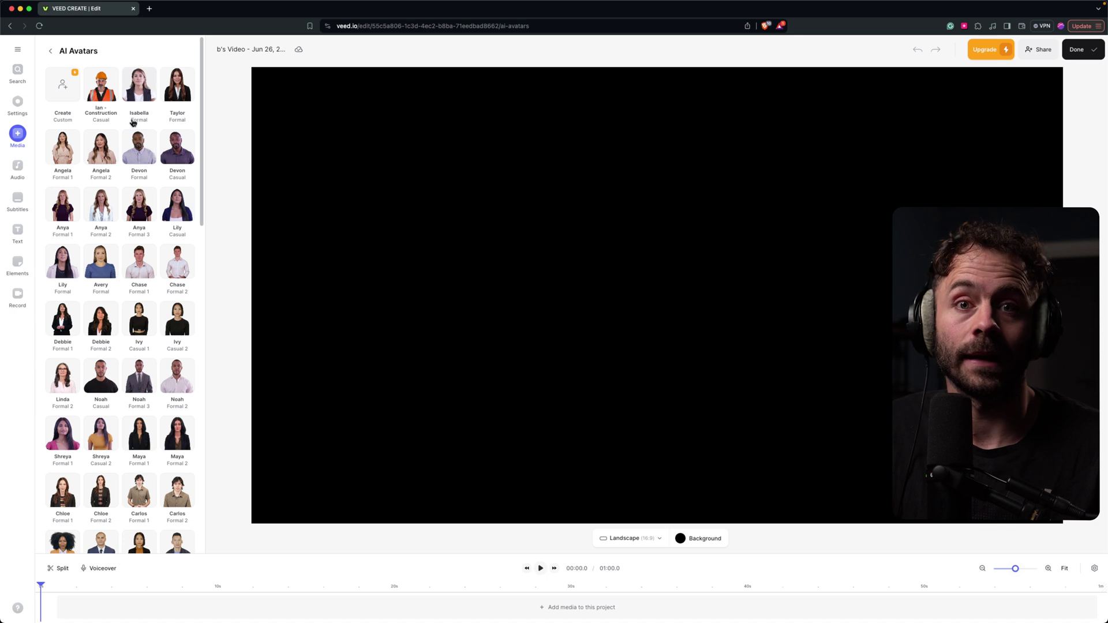
{"action": "left_click", "coordinate": [115, 90]}
{"action": "left_click", "coordinate": [541, 568]}
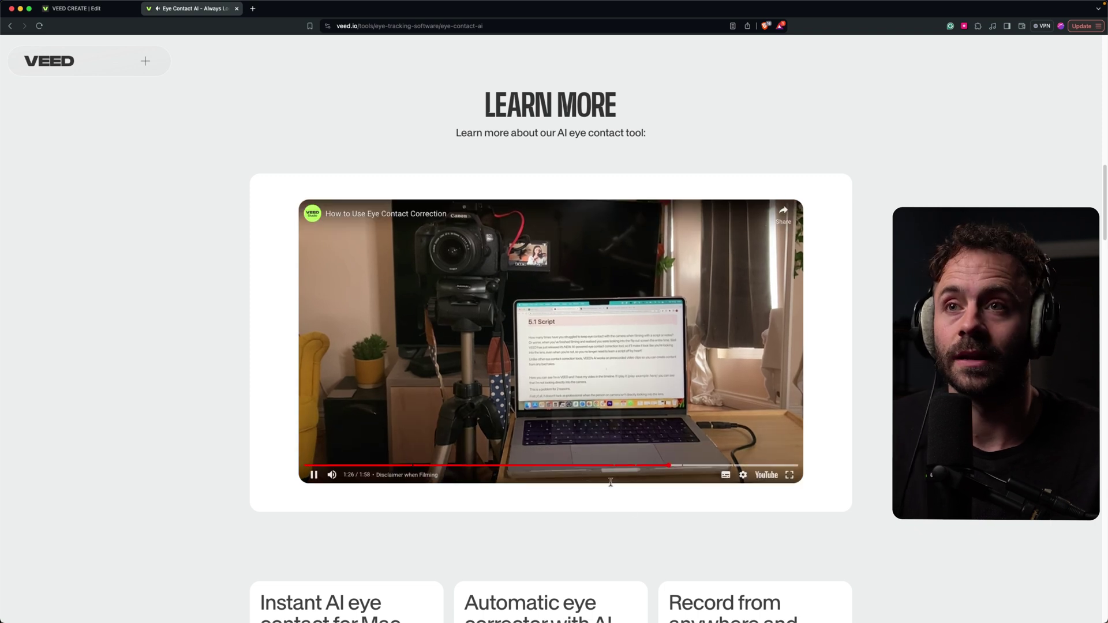
{"action": "left_click_drag", "start_coordinate": [611, 465], "coordinate": [693, 465]}
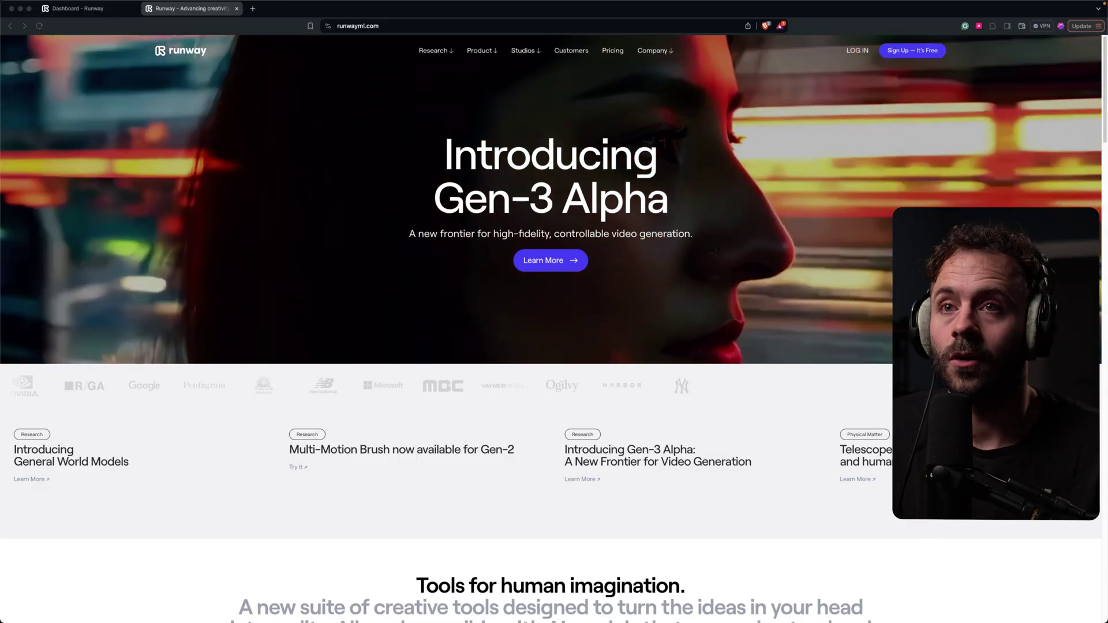
- Return to the Runway dashboard and scroll through the AI Tools grid
{"action": "key", "text": "super+w"}
{"action": "scroll", "coordinate": [606, 346], "scroll_direction": "down", "scroll_amount": 5}
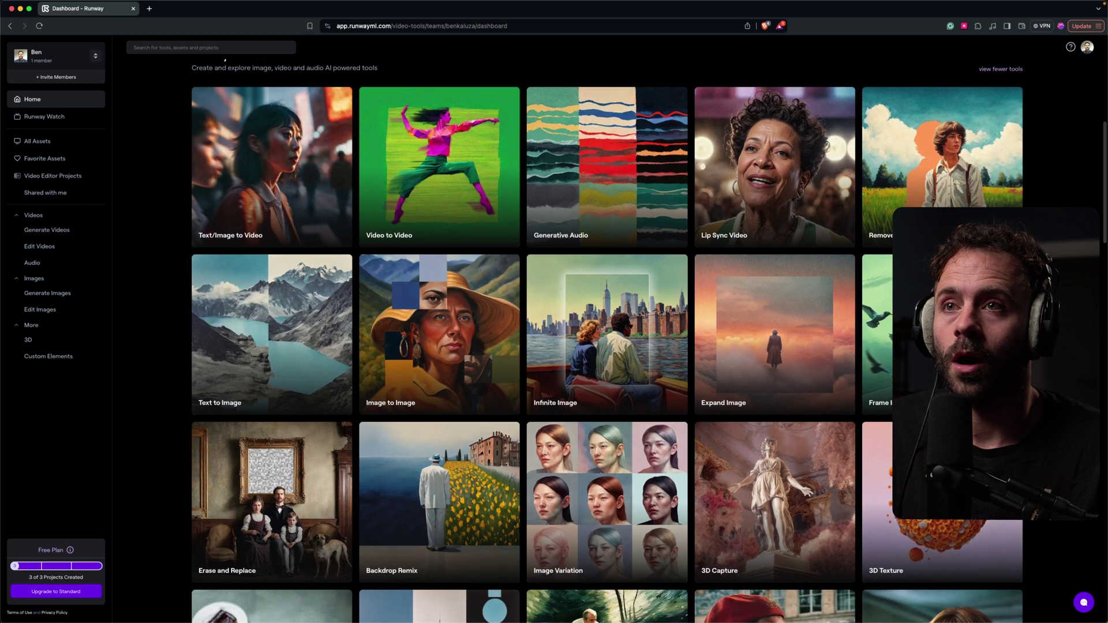
{"action": "scroll", "coordinate": [606, 346], "scroll_direction": "down", "scroll_amount": 5}
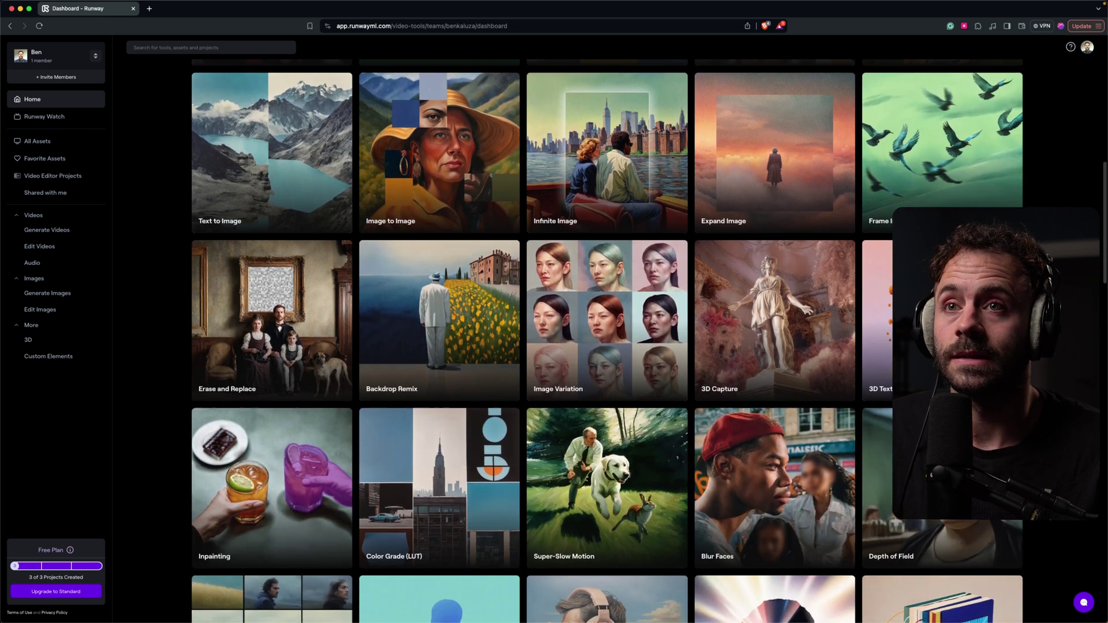
{"action": "scroll", "coordinate": [606, 347], "scroll_direction": "down", "scroll_amount": 5}
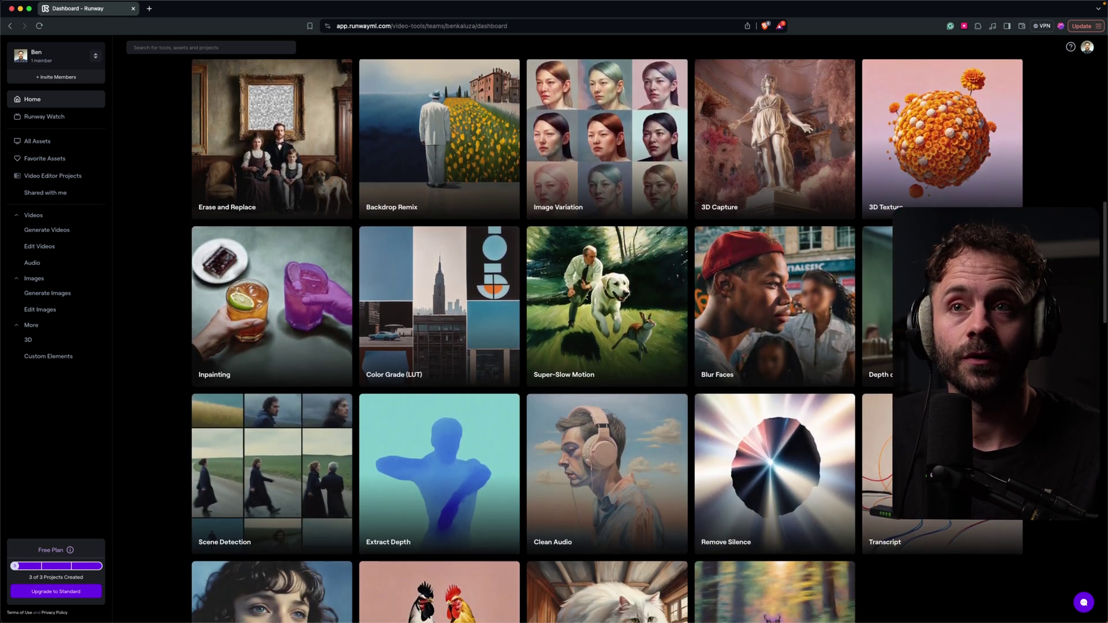
{"action": "scroll", "coordinate": [606, 346], "scroll_direction": "down", "scroll_amount": 5}
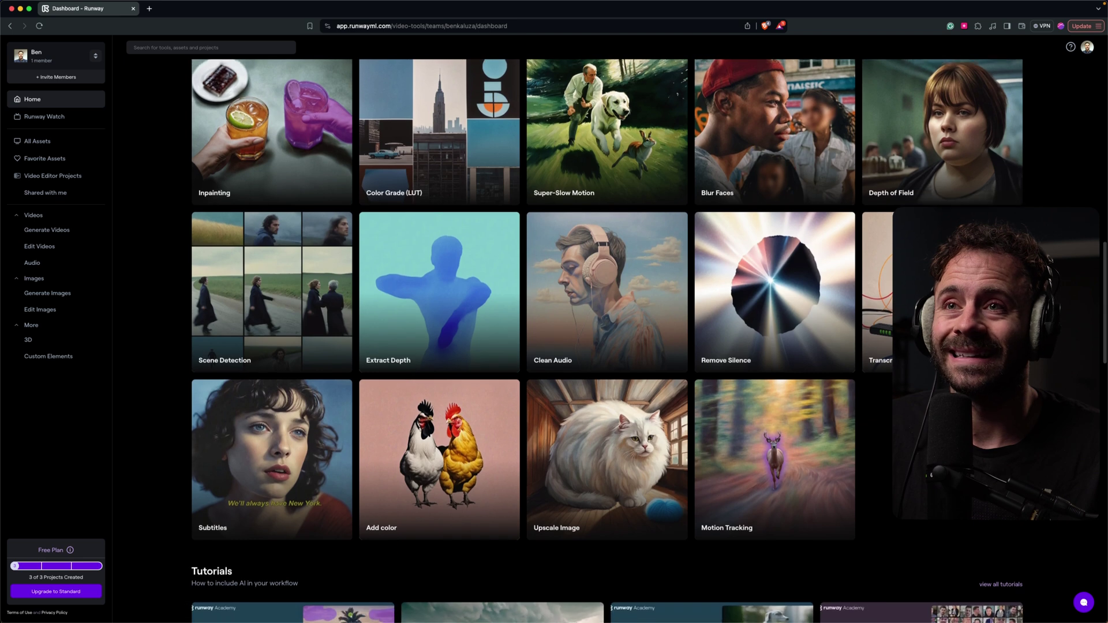
{"action": "scroll", "coordinate": [606, 346], "scroll_direction": "down", "scroll_amount": 5}
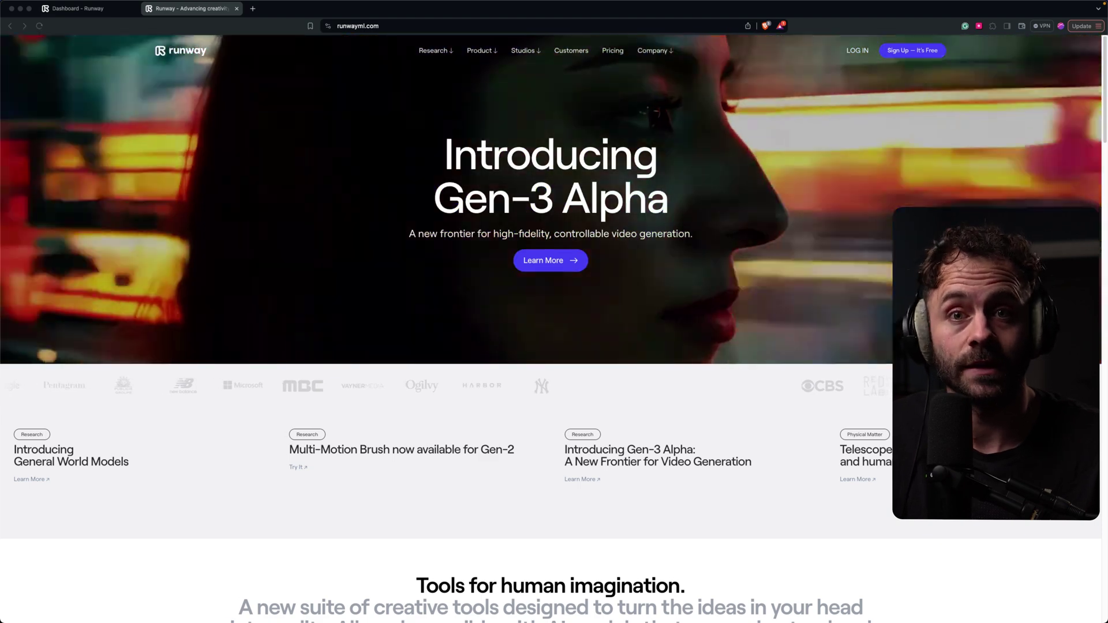
- Read the Introducing Gen-3 Alpha announcement, view the next example video, and close it
{"action": "left_click", "coordinate": [667, 429]}
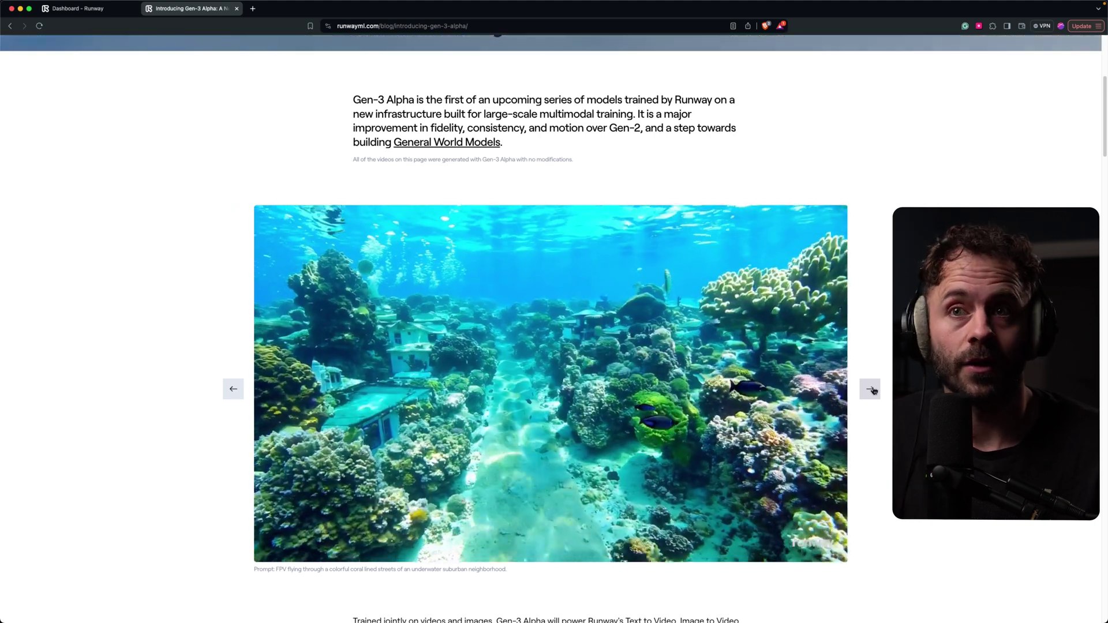
{"action": "left_click", "coordinate": [872, 389]}
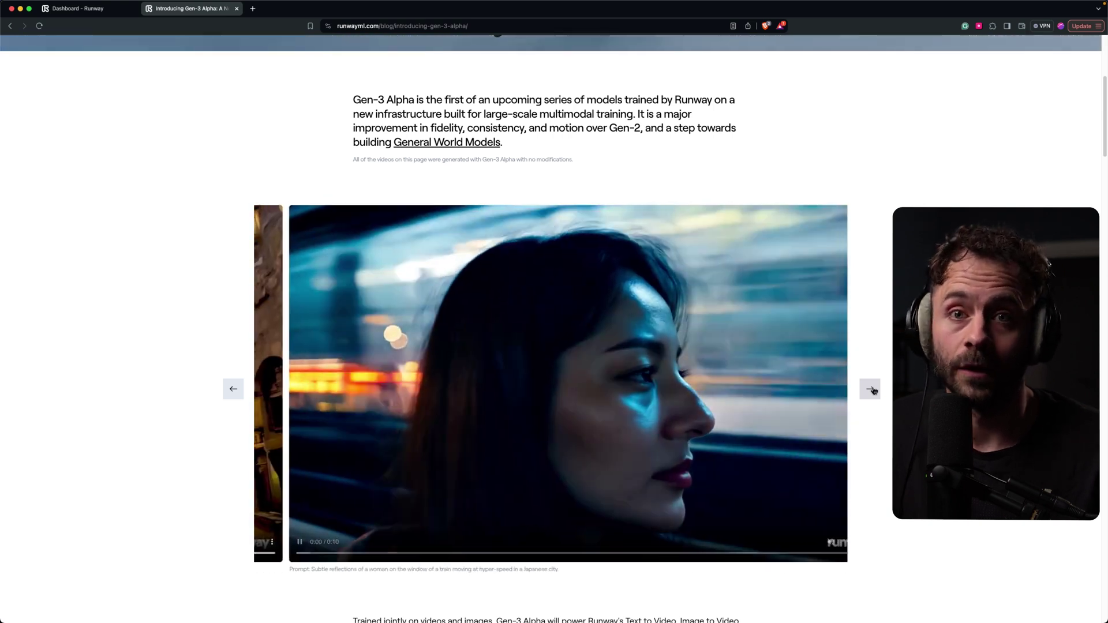
{"action": "key", "text": "super+w"}
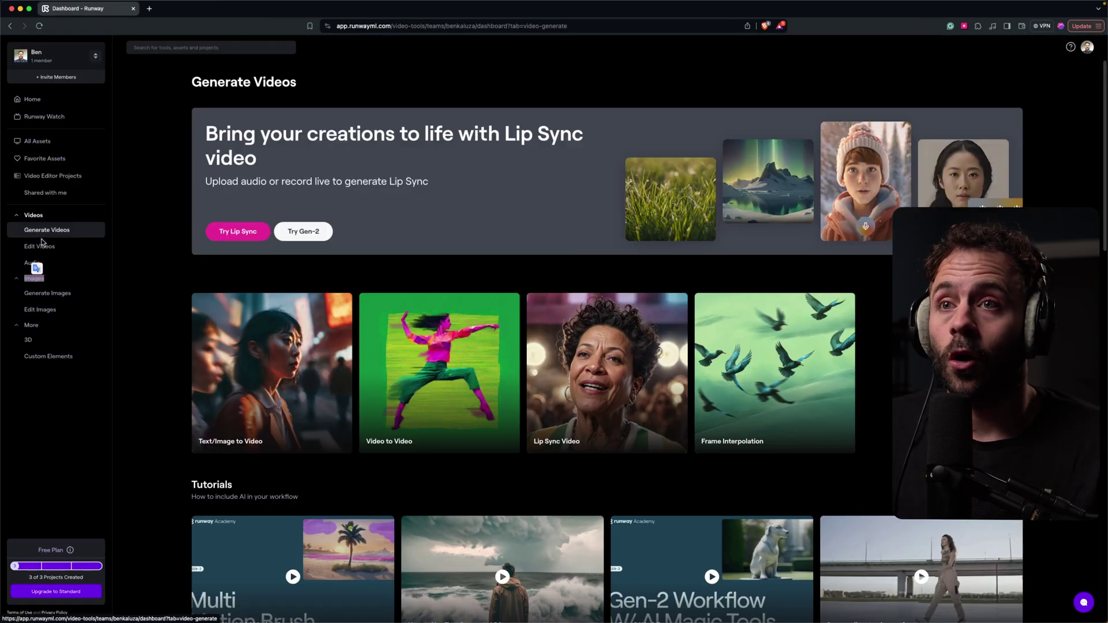
- Browse Runway's video, audio, image generation, image editing and 3D tool pages
{"action": "left_click", "coordinate": [38, 245]}
{"action": "left_click", "coordinate": [34, 263]}
{"action": "left_click", "coordinate": [36, 293]}
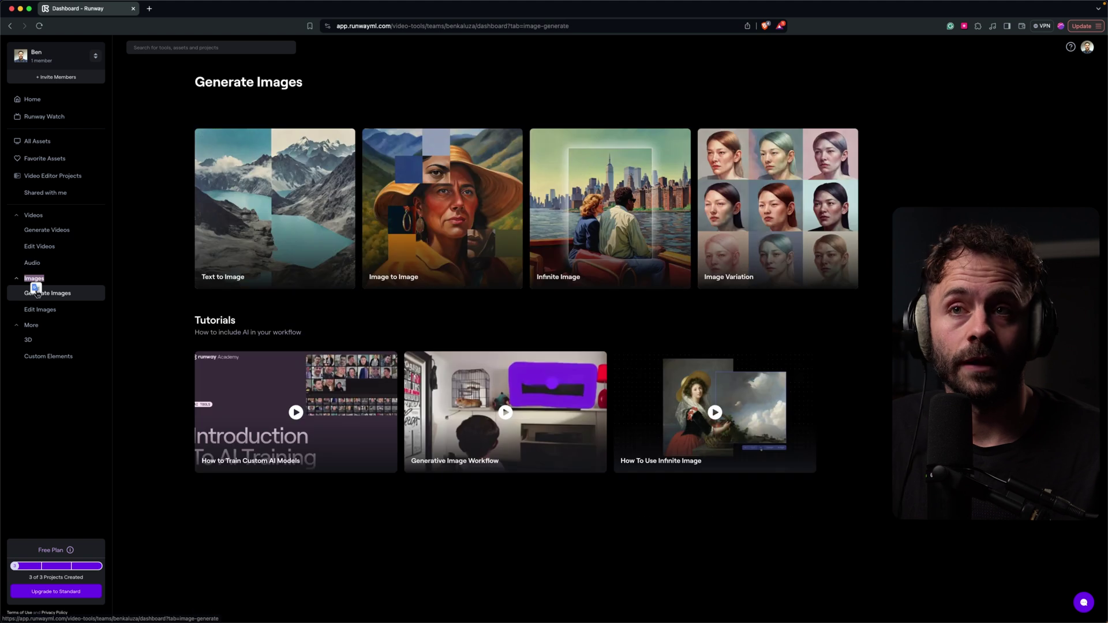
{"action": "left_click", "coordinate": [35, 310]}
{"action": "left_click", "coordinate": [27, 340]}
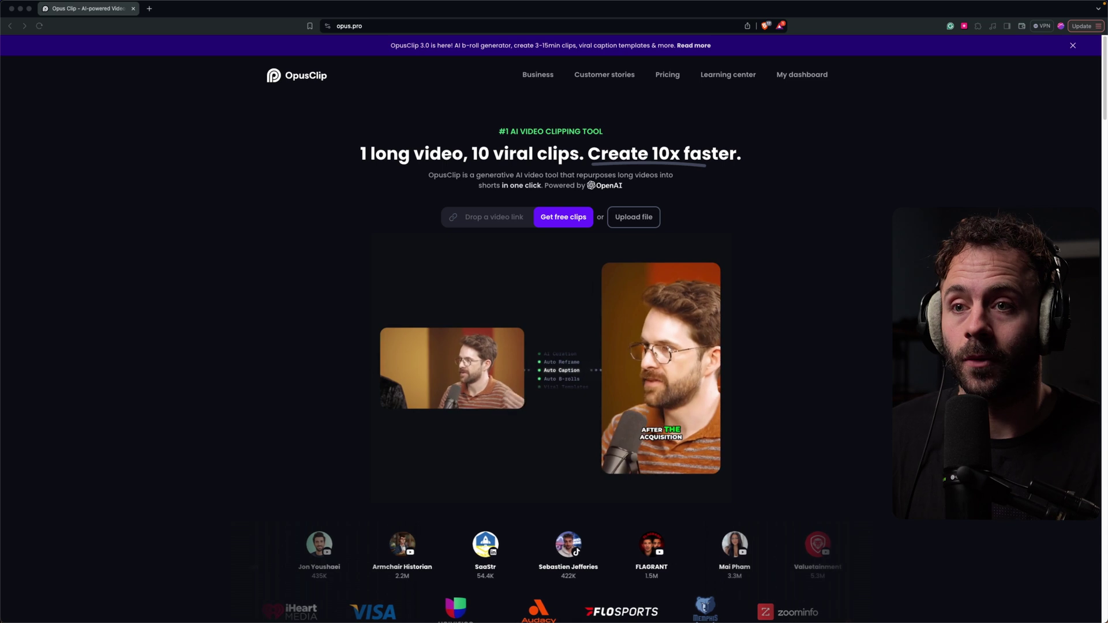
- Paste the 'Insights of a Creator Ep2' YouTube link, request clips, and review caption templates
{"action": "left_click", "coordinate": [490, 217]}
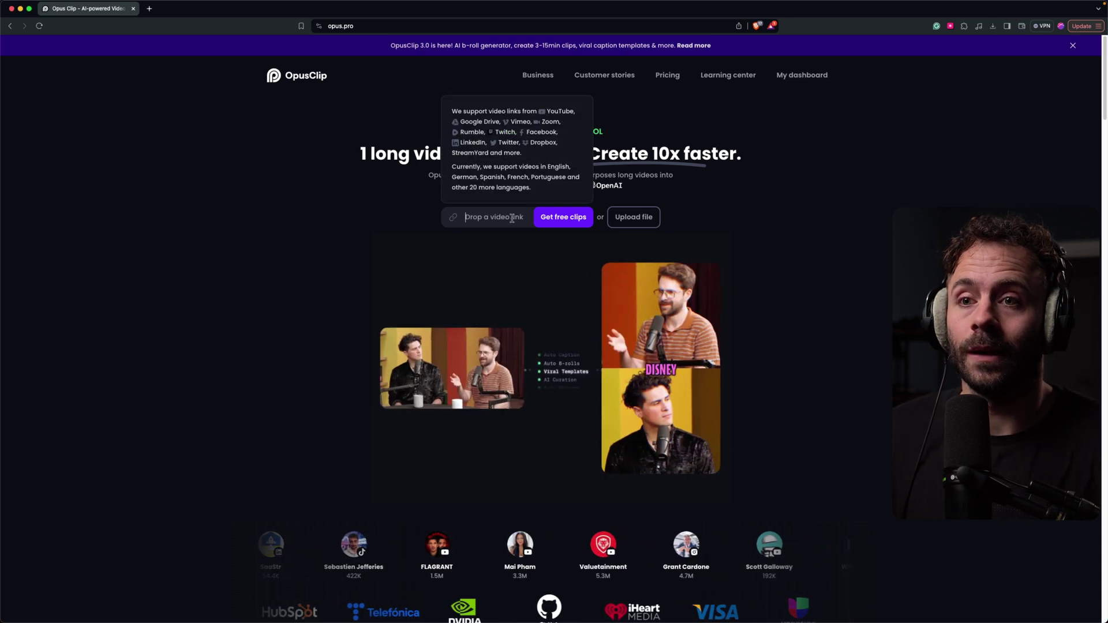
{"action": "type", "text": "Iz2MoIzmI&t=187s"}
{"action": "left_click", "coordinate": [571, 227]}
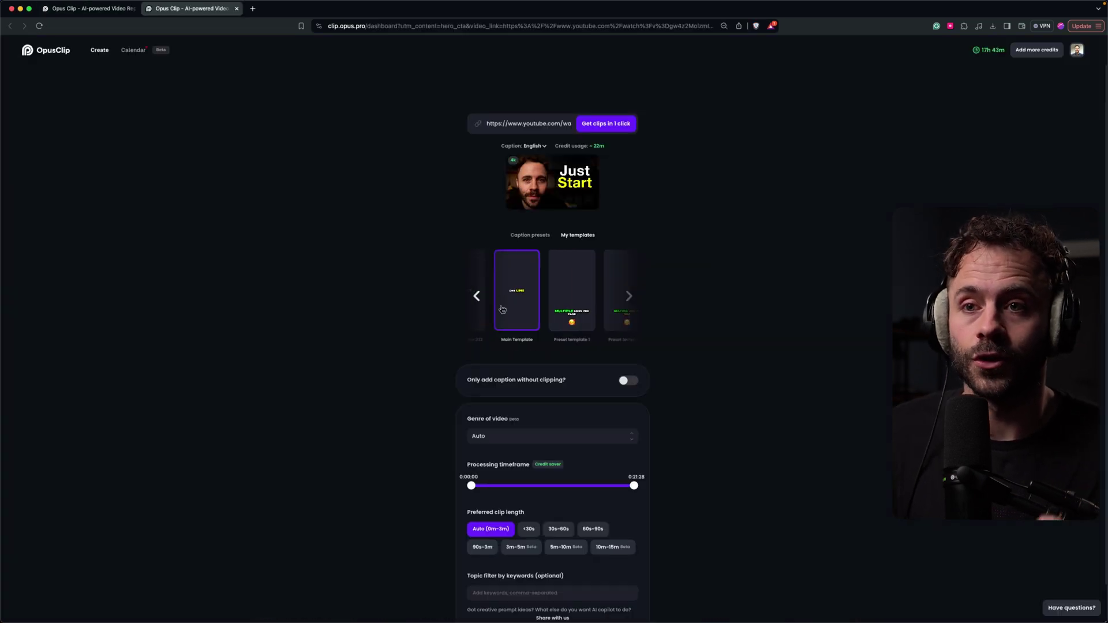
{"action": "left_click", "coordinate": [627, 304]}
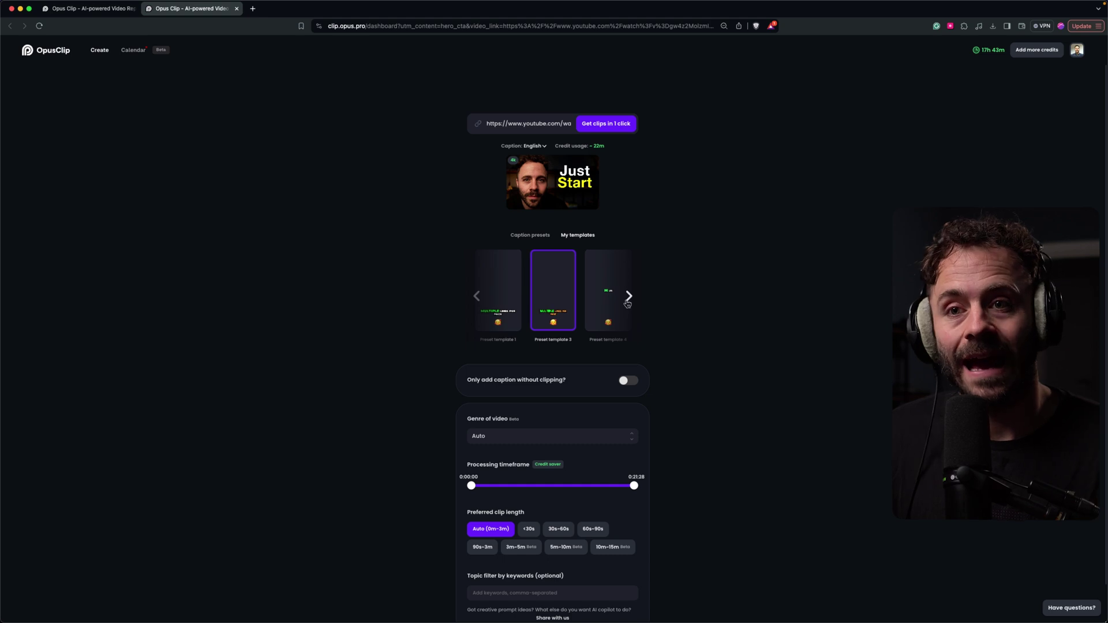
{"action": "scroll", "coordinate": [663, 329], "scroll_direction": "down", "scroll_amount": 2}
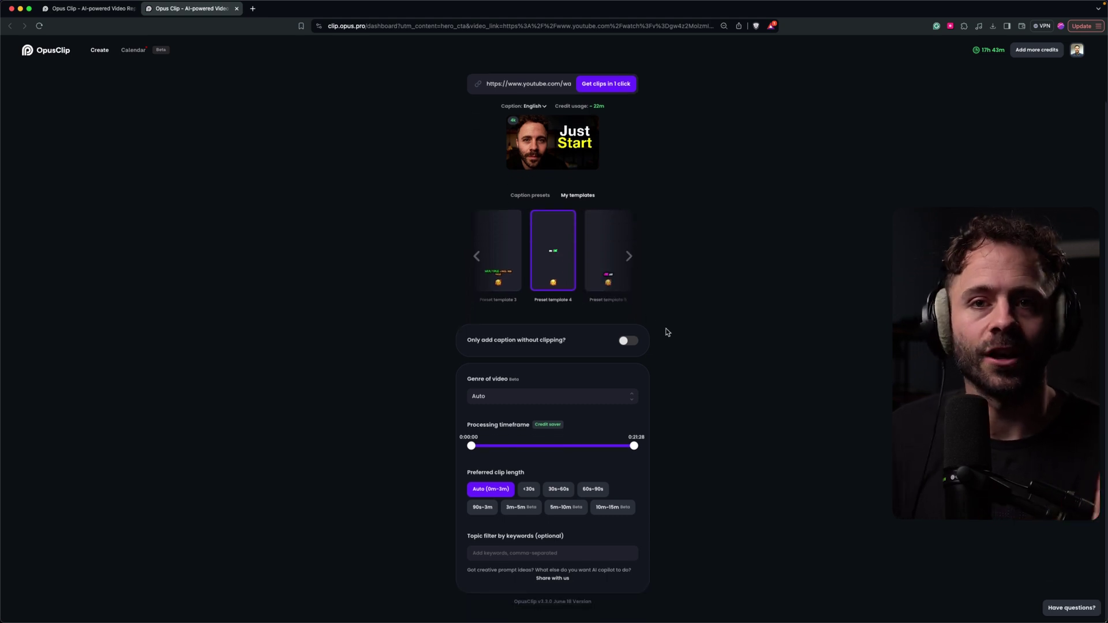
{"action": "scroll", "coordinate": [607, 347], "scroll_direction": "up", "scroll_amount": 2}
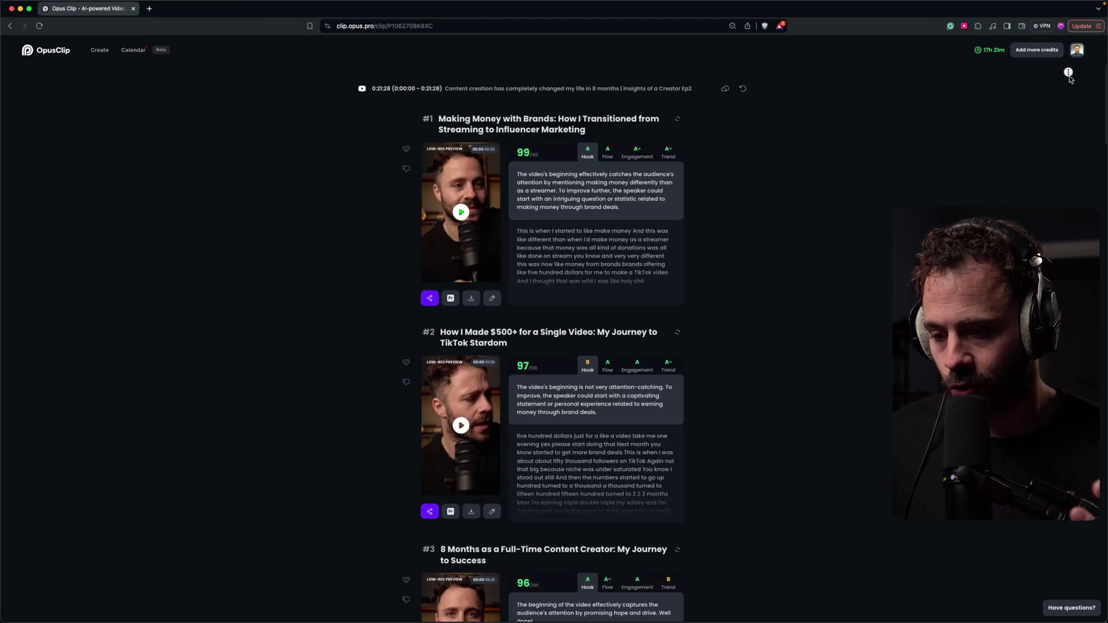
- Scroll through the generated clips, reviewing virality scores from #2 at 97 down to #7 at 89
{"action": "scroll", "coordinate": [552, 346], "scroll_direction": "down", "scroll_amount": 5}
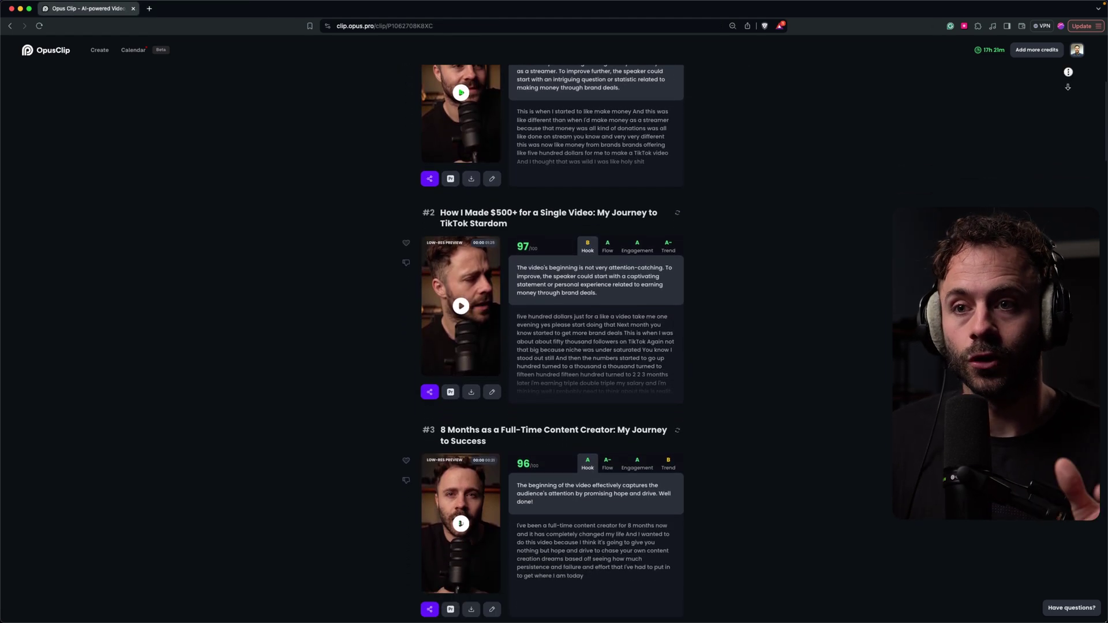
{"action": "scroll", "coordinate": [552, 346], "scroll_direction": "down", "scroll_amount": 3}
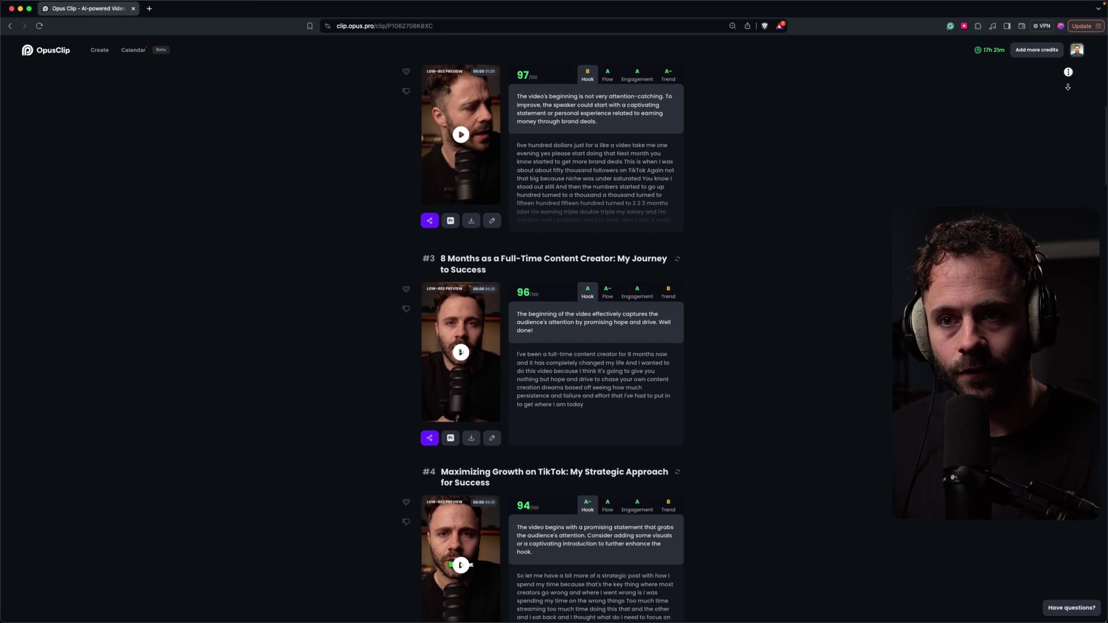
{"action": "scroll", "coordinate": [552, 346], "scroll_direction": "down", "scroll_amount": 3}
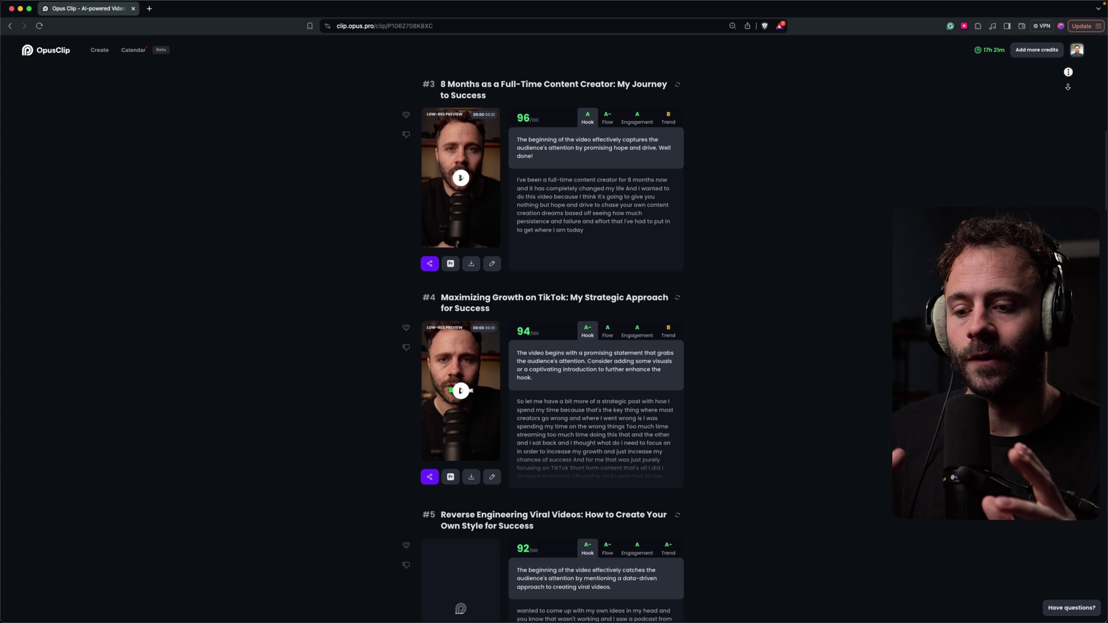
{"action": "scroll", "coordinate": [552, 346], "scroll_direction": "down", "scroll_amount": 3}
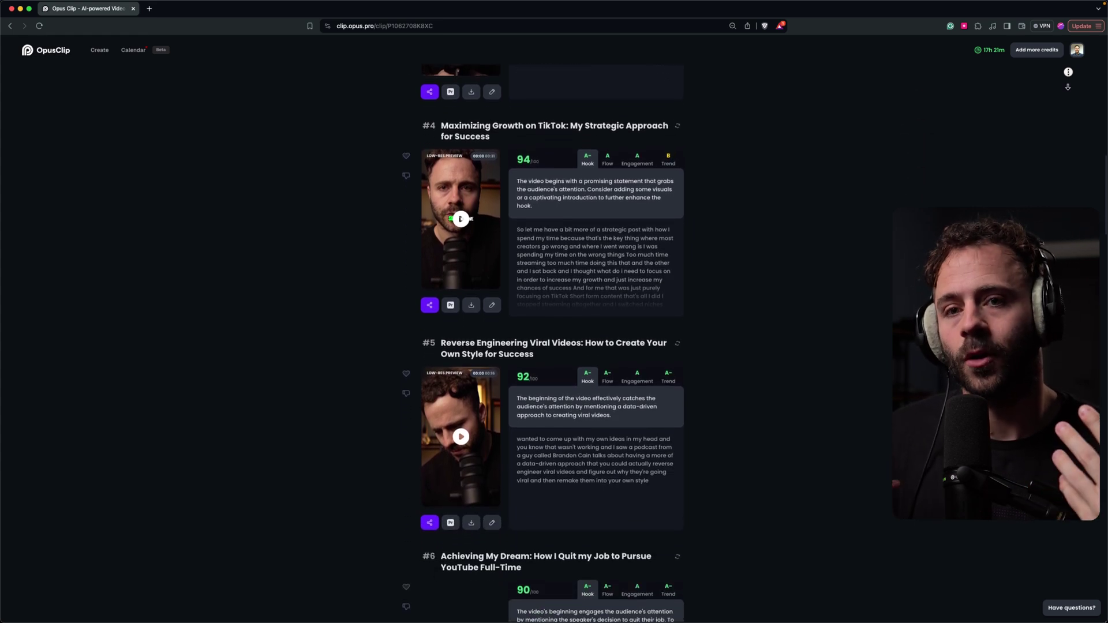
{"action": "scroll", "coordinate": [552, 346], "scroll_direction": "down", "scroll_amount": 3}
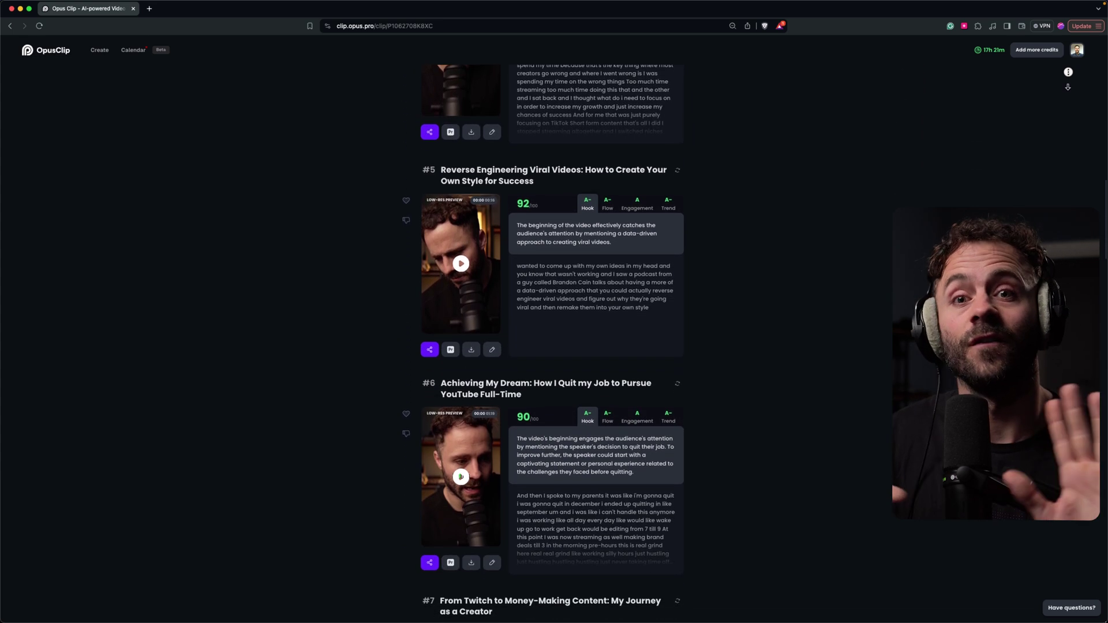
{"action": "scroll", "coordinate": [552, 346], "scroll_direction": "down", "scroll_amount": 3}
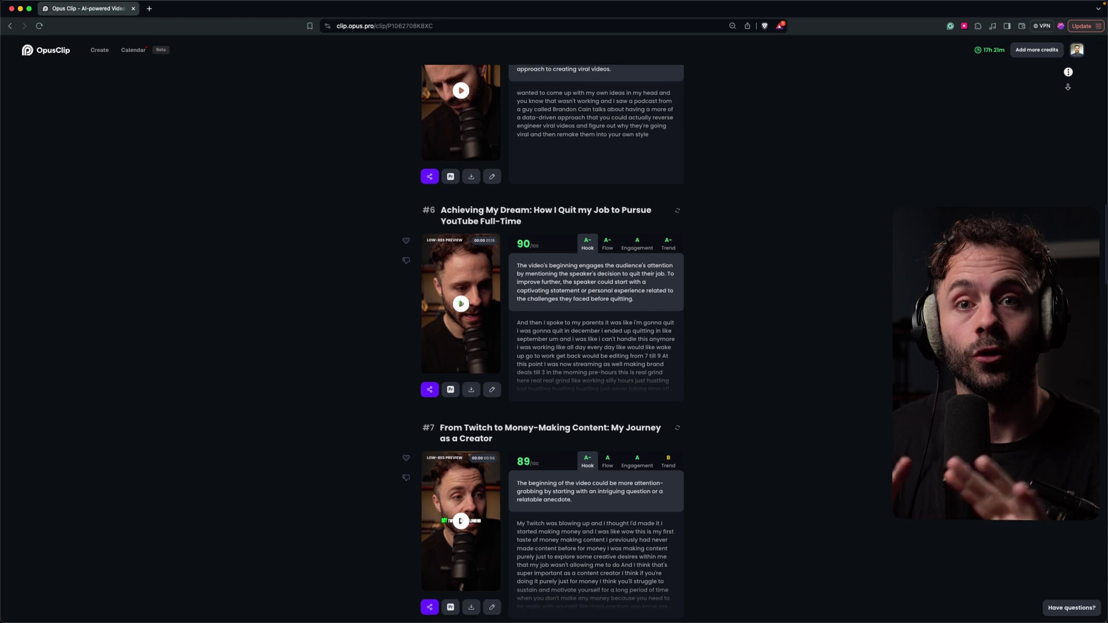
{"action": "scroll", "coordinate": [552, 347], "scroll_direction": "down", "scroll_amount": 2}
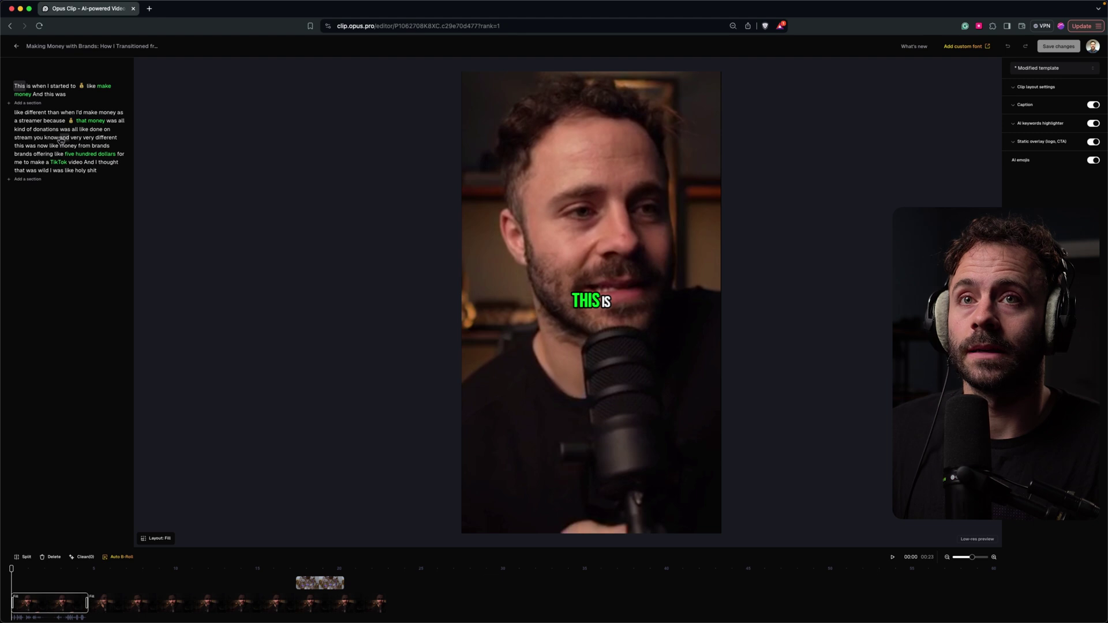
- Check caption settings, delete the selected B-roll section from the brand-deals clip, and save
{"action": "left_click", "coordinate": [1014, 106]}
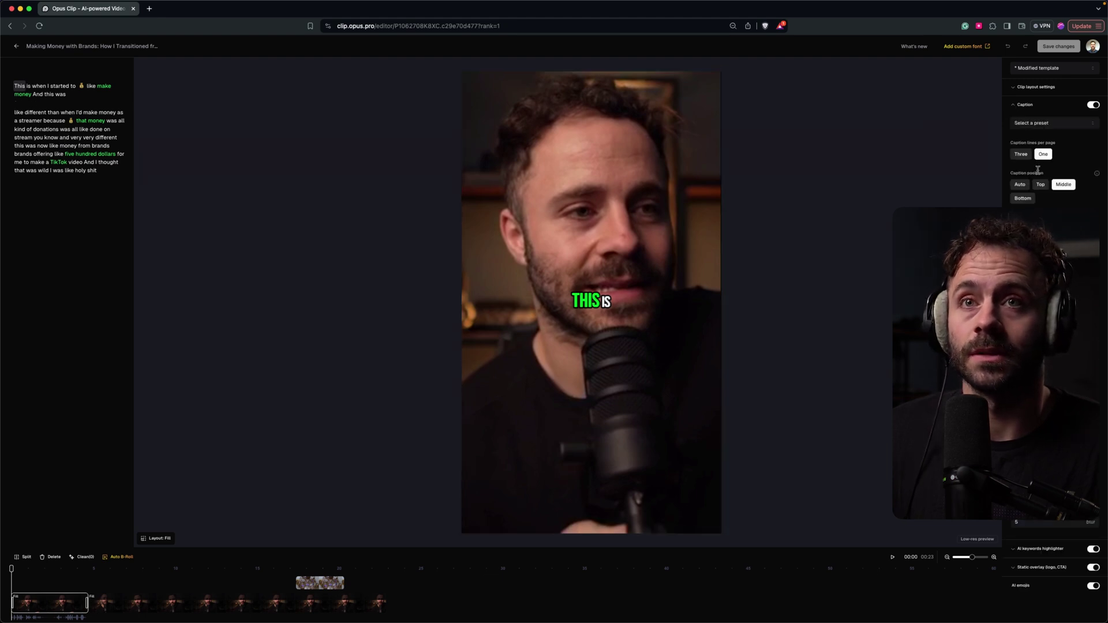
{"action": "left_click", "coordinate": [1014, 107]}
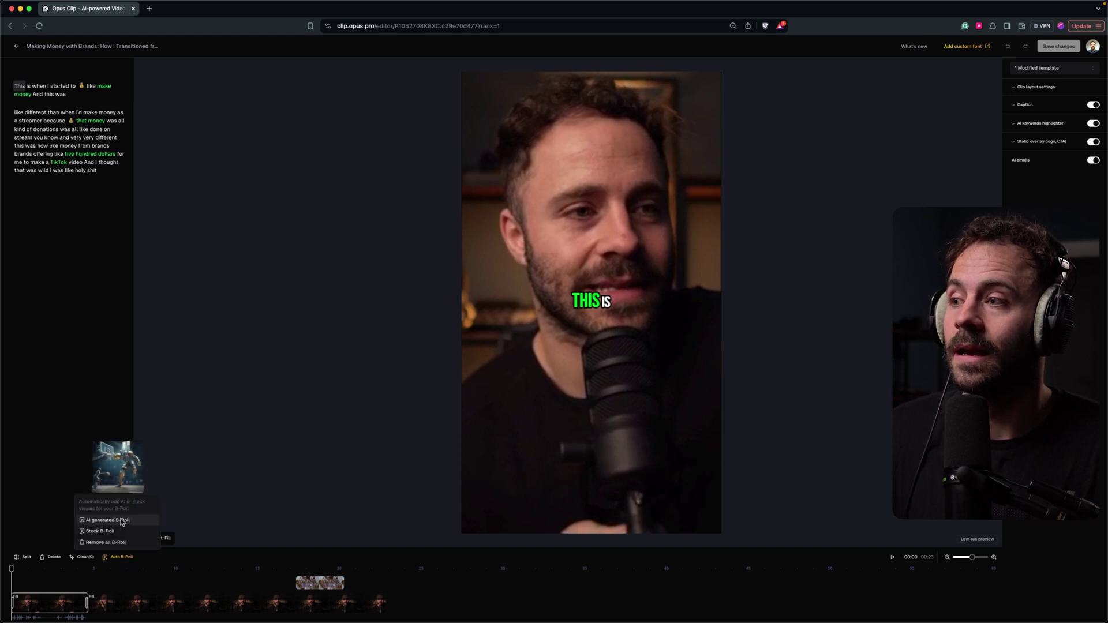
{"action": "left_click", "coordinate": [296, 581]}
{"action": "key", "text": "space"}
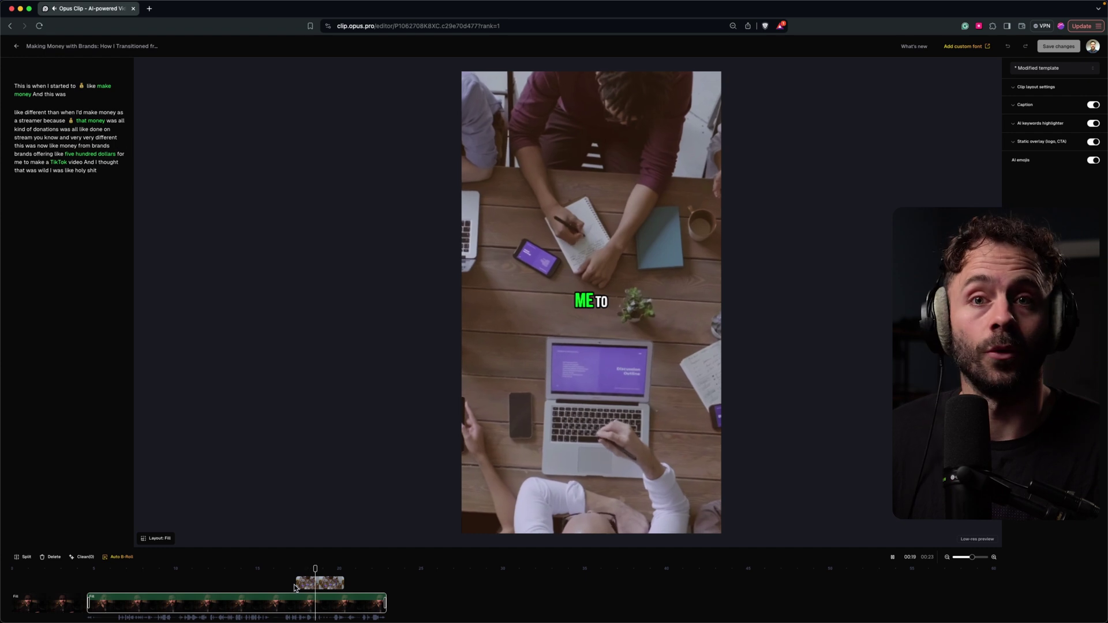
{"action": "key", "text": "space"}
{"action": "key", "text": "Delete"}
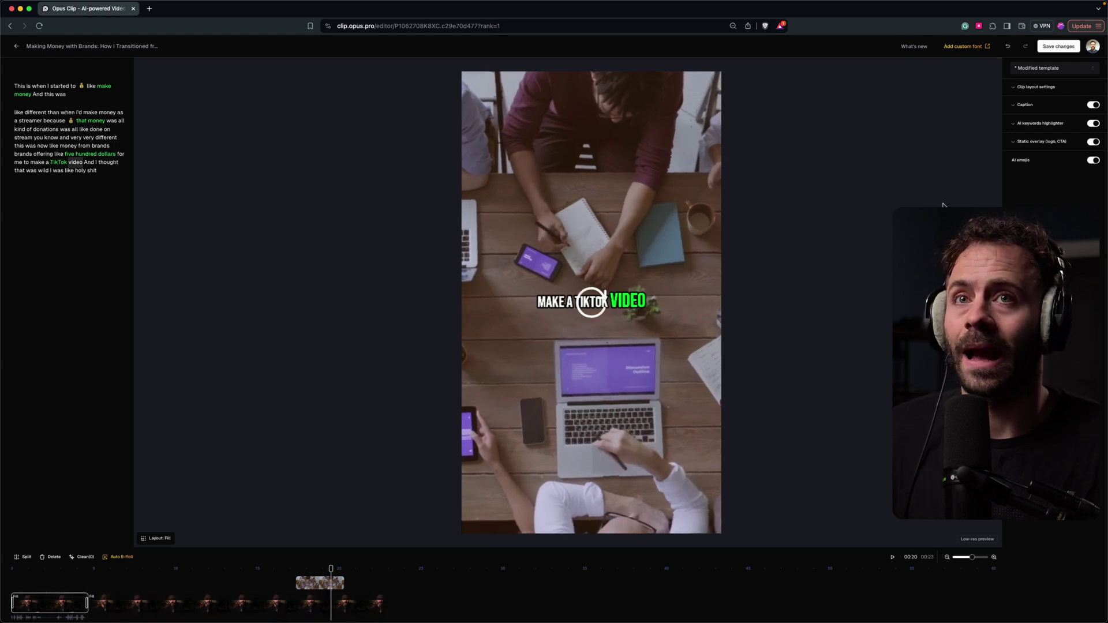
{"action": "left_click", "coordinate": [1060, 50]}
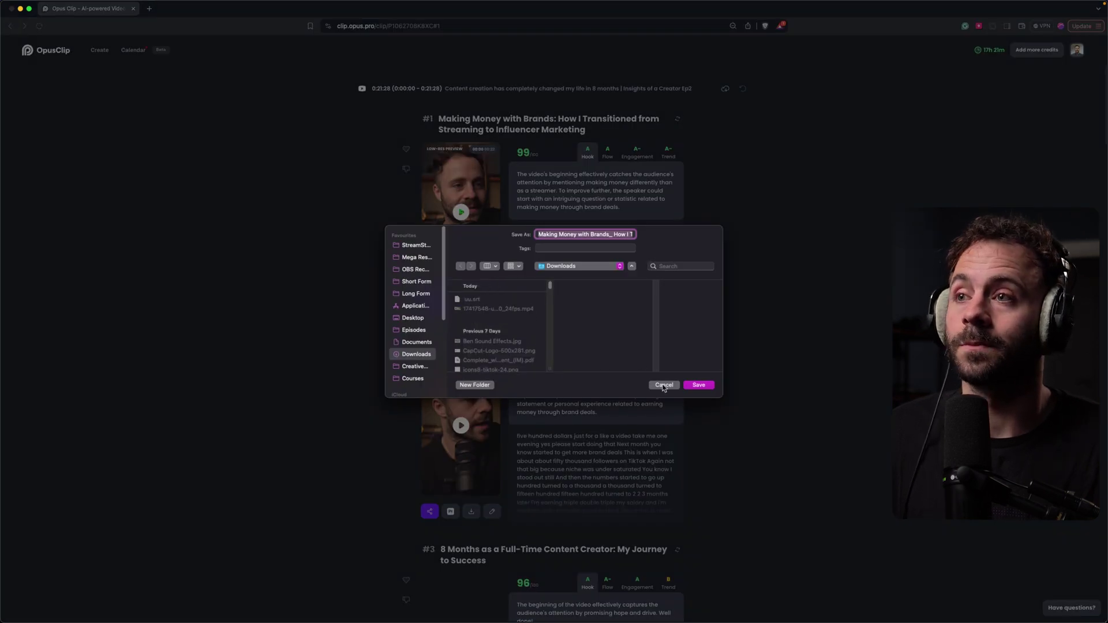
- Save the clip file into Downloads and start scheduling clip #1 to the YouTube account
{"action": "key", "text": "Return"}
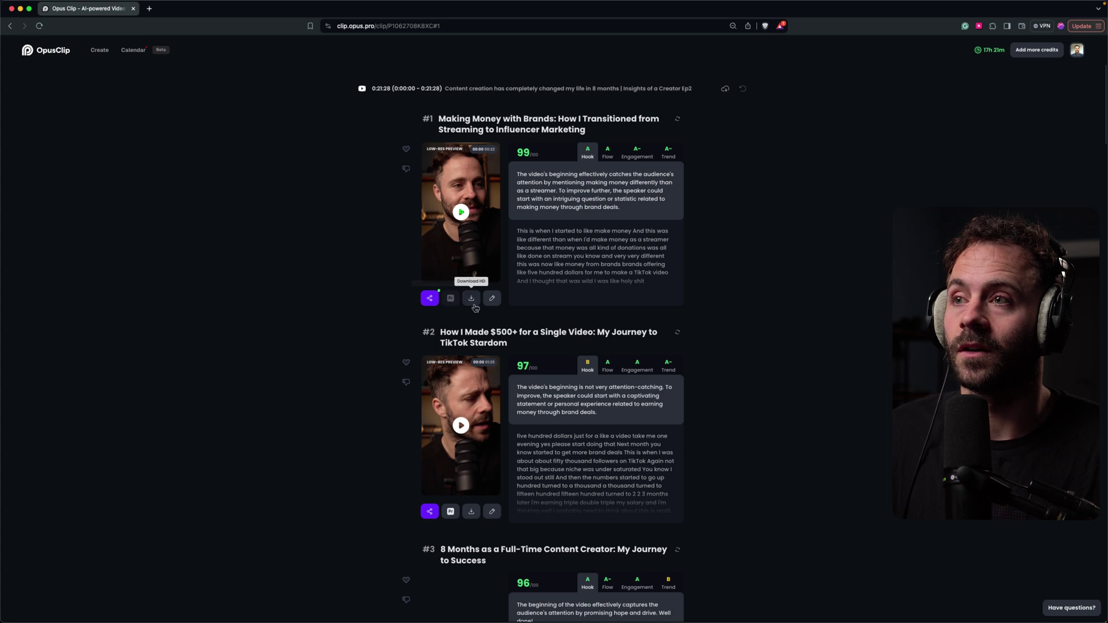
{"action": "left_click", "coordinate": [431, 299]}
{"action": "left_click", "coordinate": [434, 299]}
- Add the Instagram account and schedule the post for 27 June 2024
{"action": "left_click", "coordinate": [443, 312]}
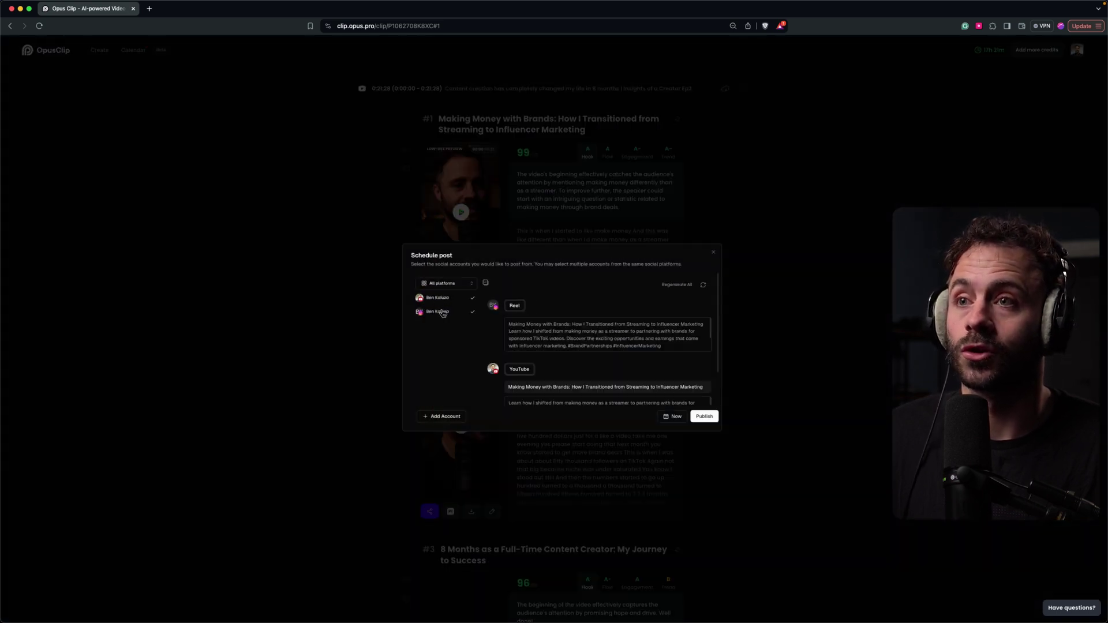
{"action": "left_click", "coordinate": [671, 417]}
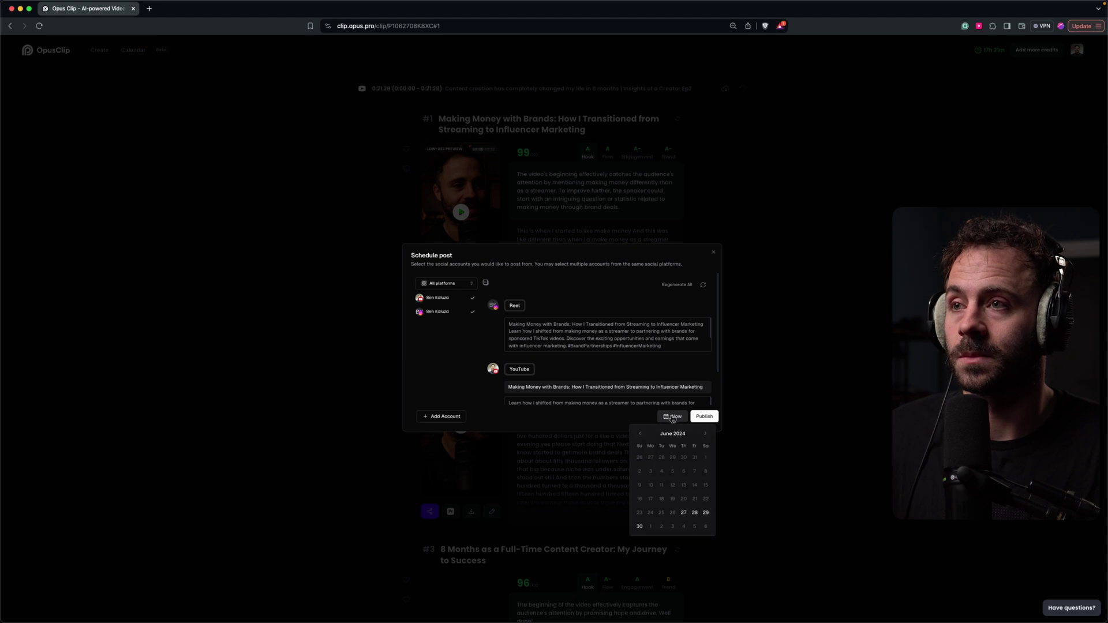
{"action": "left_click", "coordinate": [685, 514]}
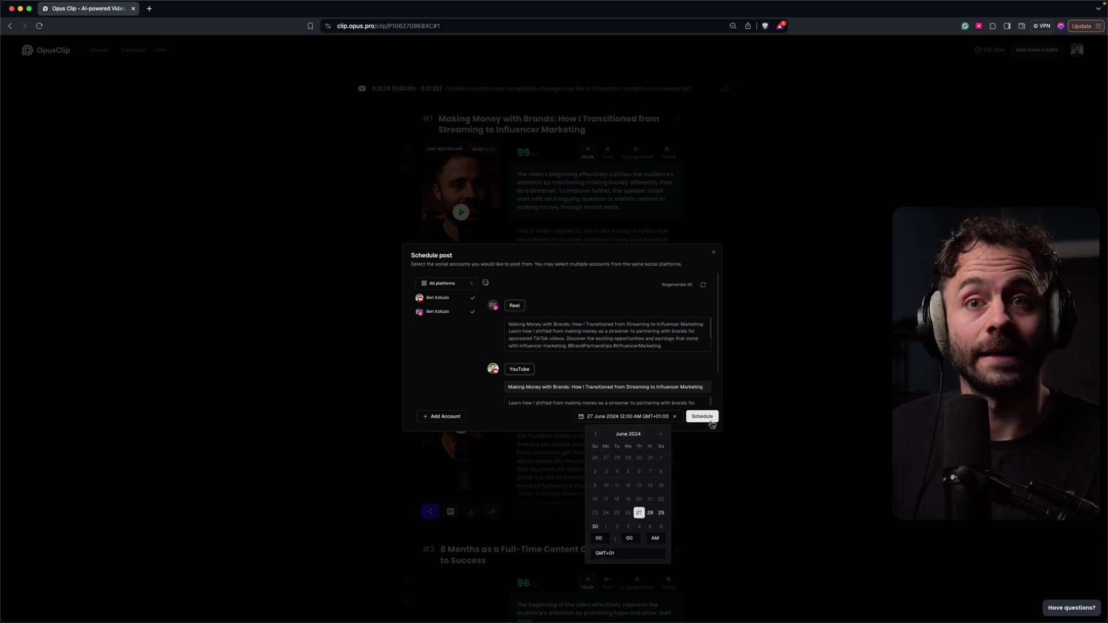
{"action": "left_click", "coordinate": [703, 417]}
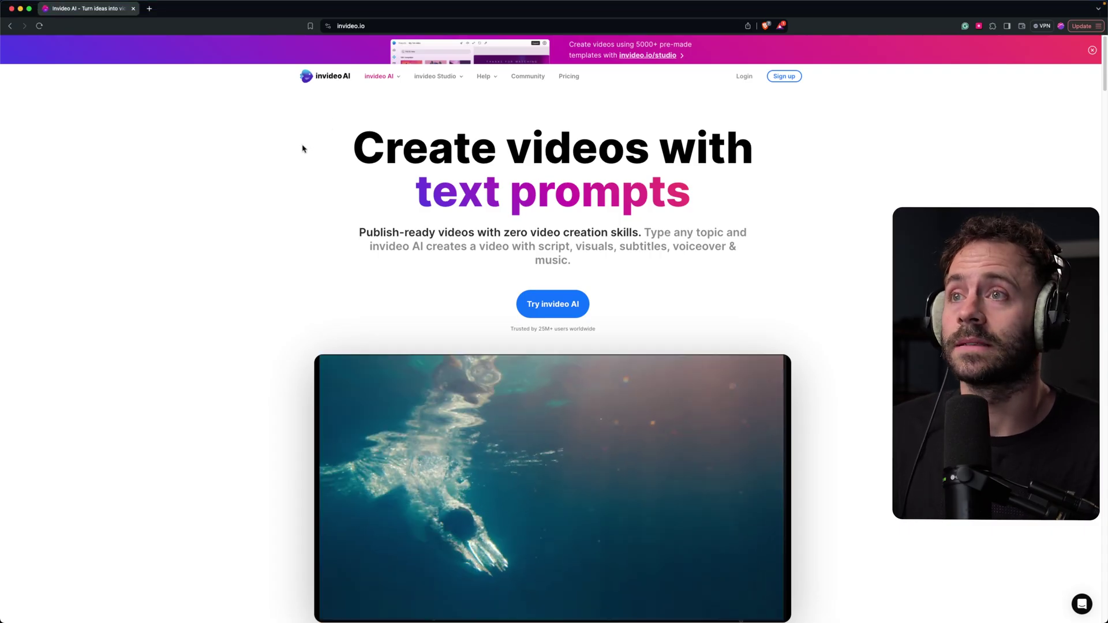
- Sign up via invideo AI's YouTube Video Editor and generate a video from the enchanted-city prompt
{"action": "mouse_move", "coordinate": [385, 79]}
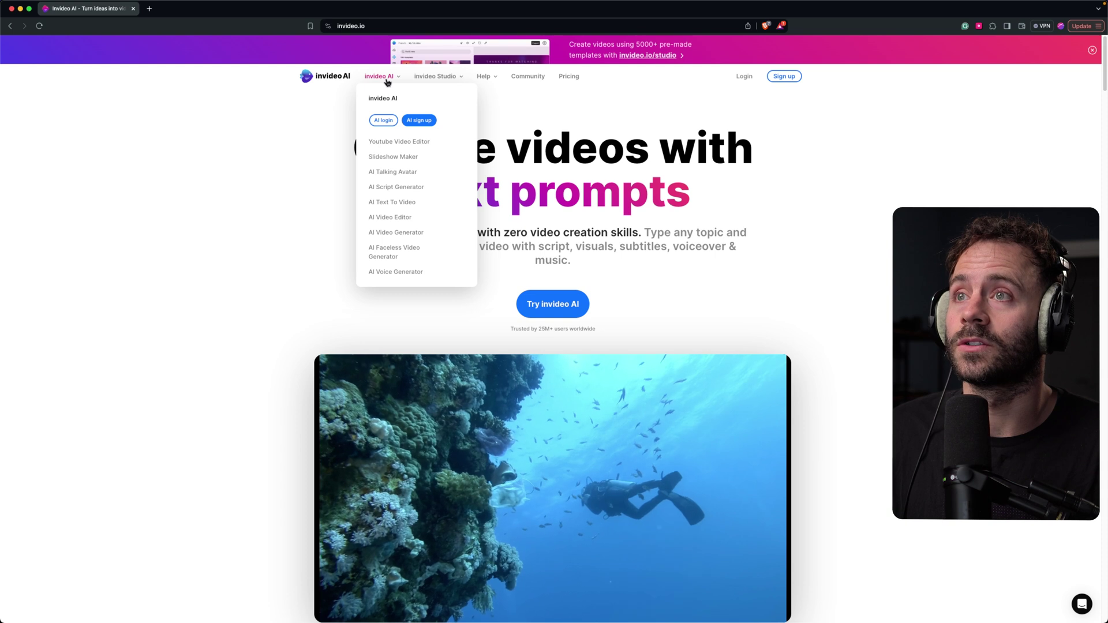
{"action": "left_click", "coordinate": [396, 145]}
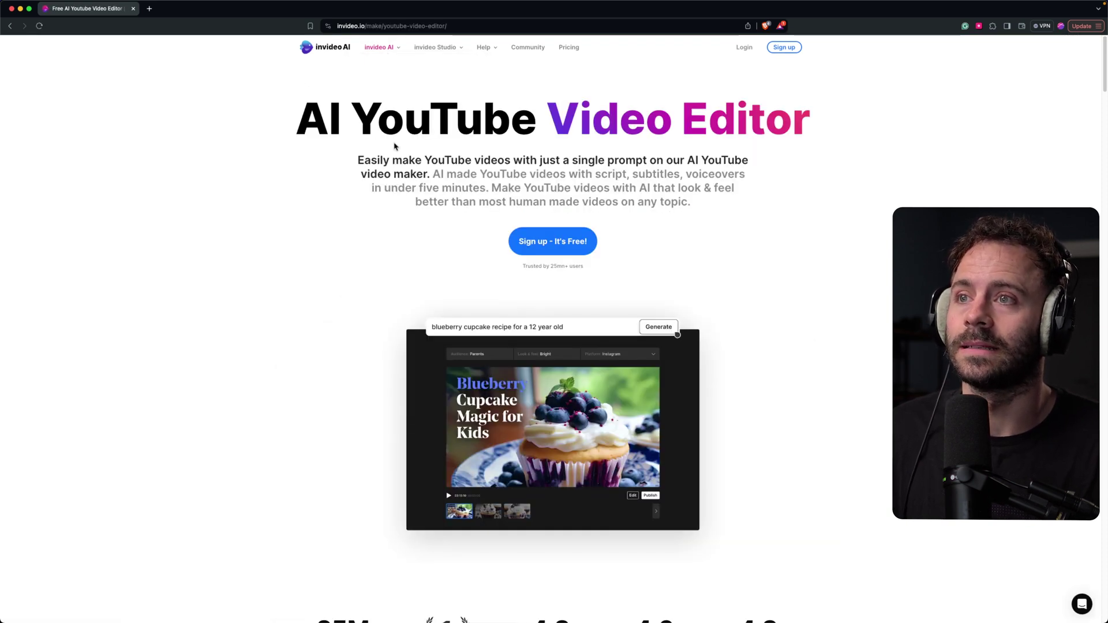
{"action": "left_click", "coordinate": [552, 241]}
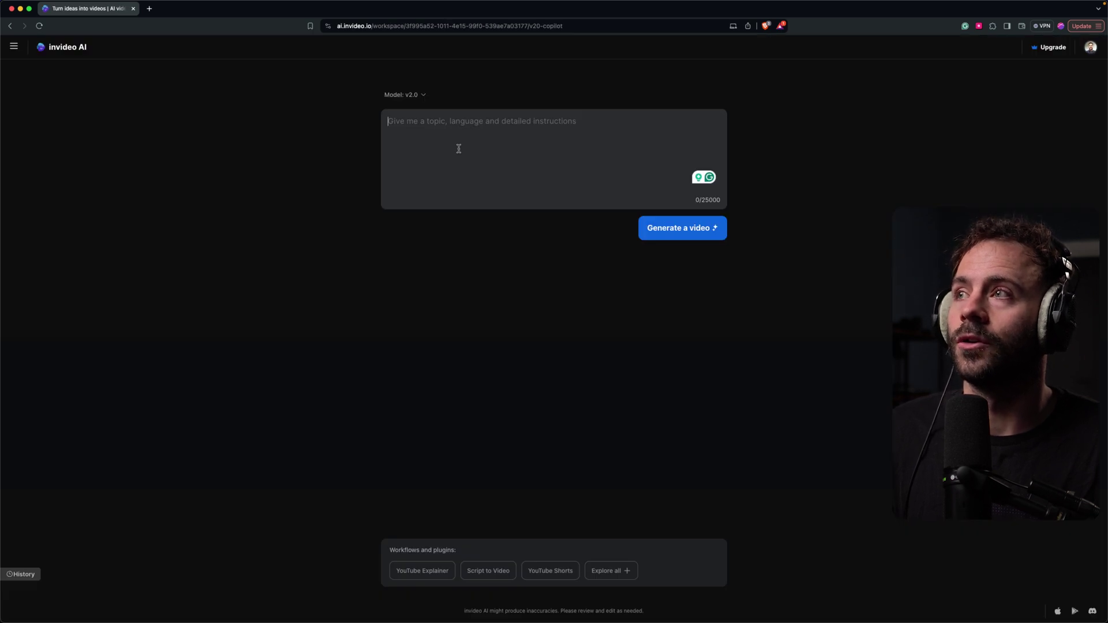
{"action": "key", "text": "super+v"}
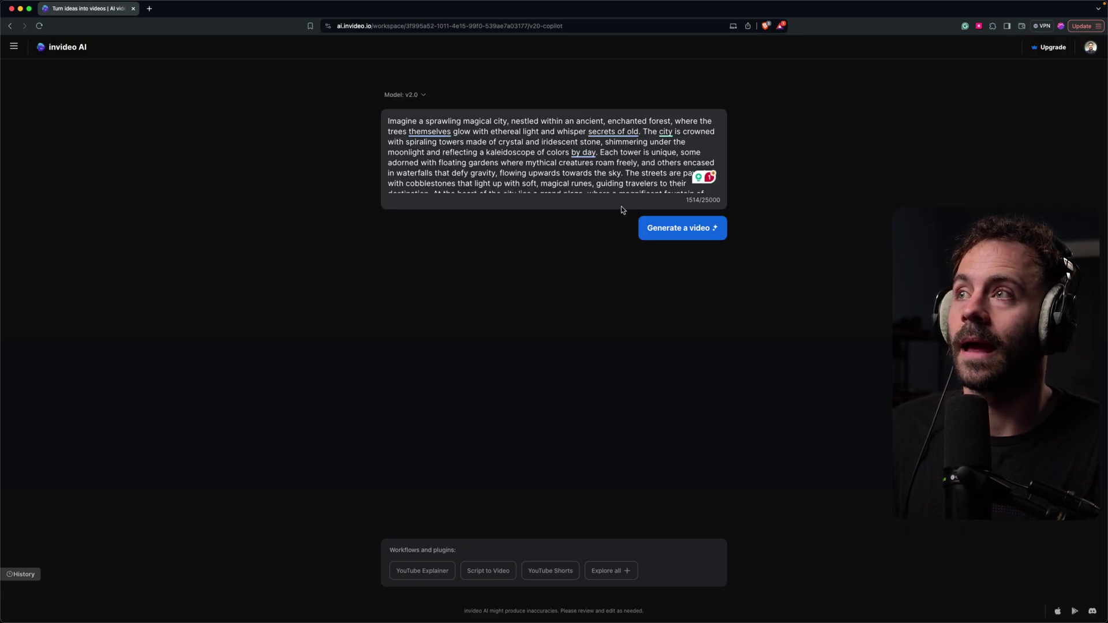
{"action": "left_click", "coordinate": [683, 229]}
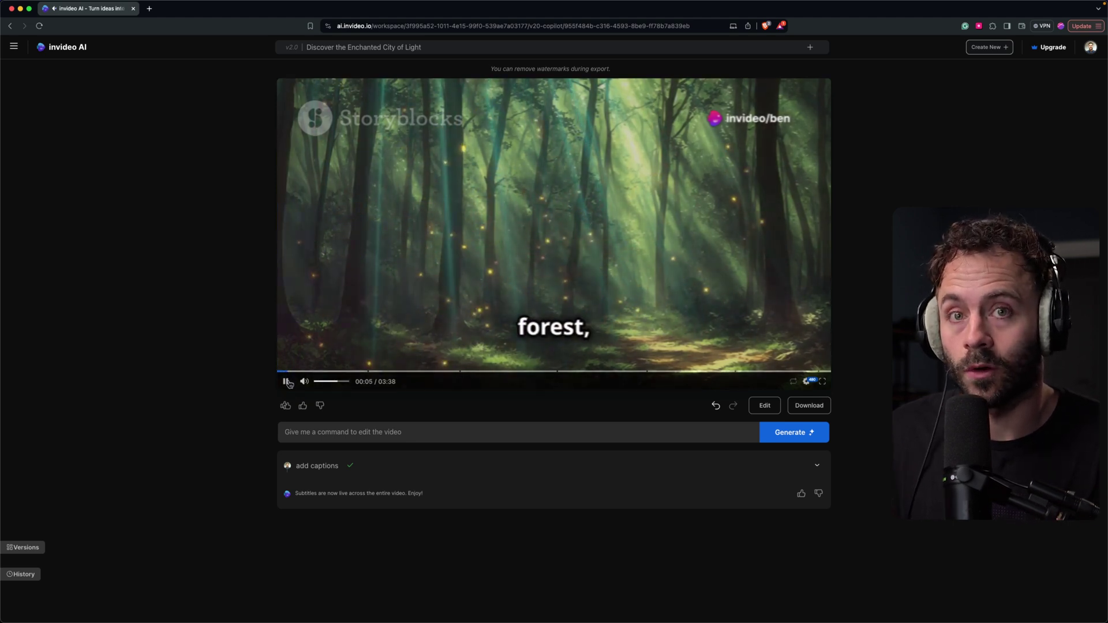
- Pause the generated video and request 'move captions to middle'
{"action": "left_click", "coordinate": [286, 382]}
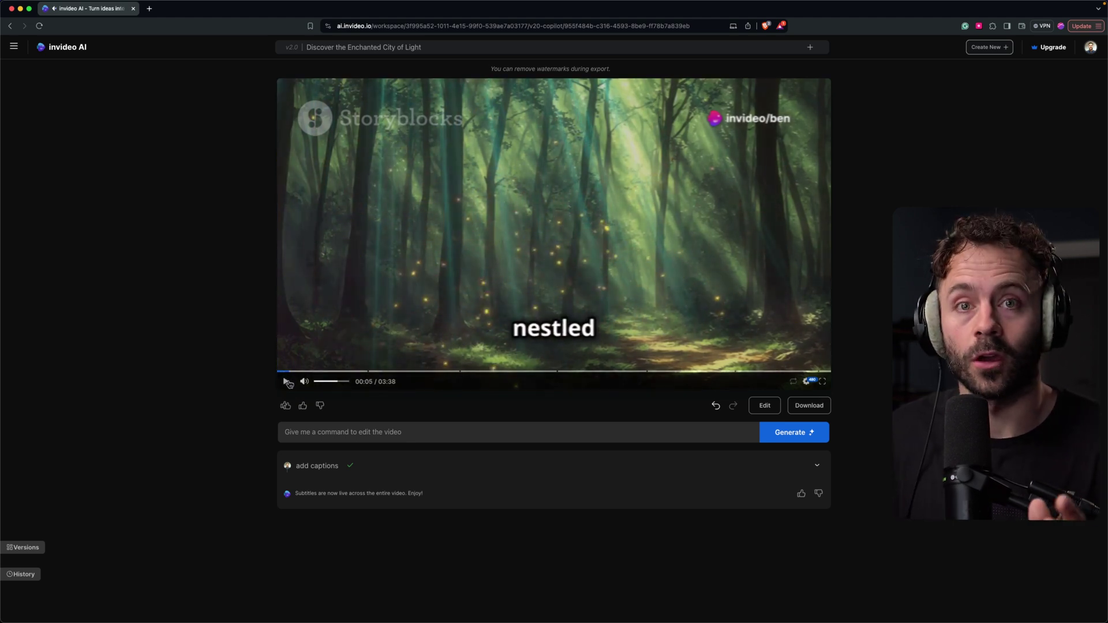
{"action": "left_click", "coordinate": [311, 429]}
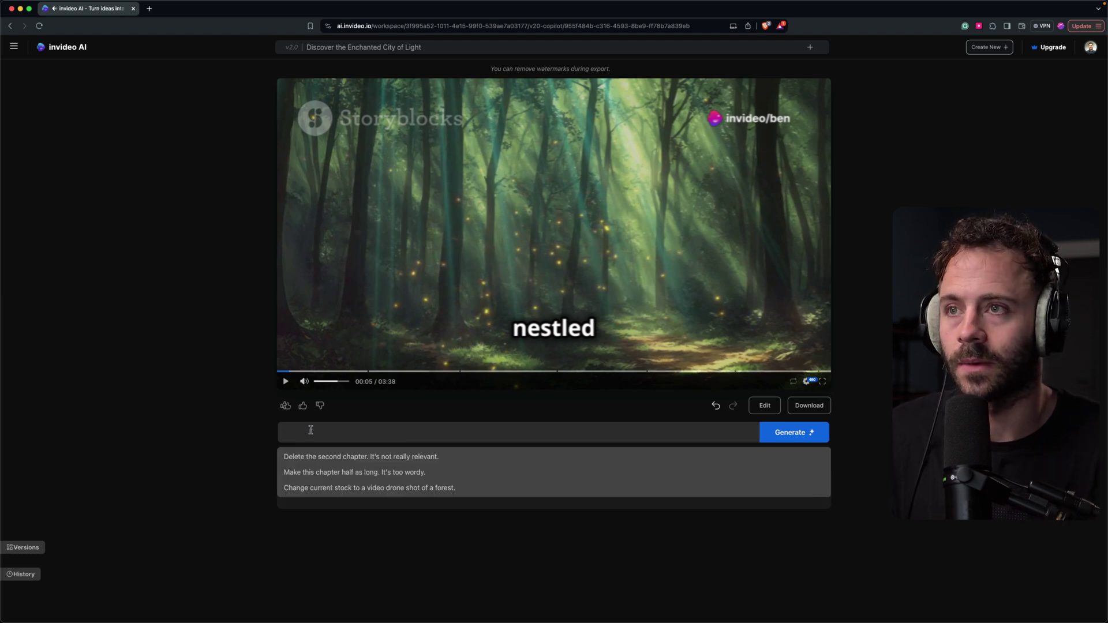
{"action": "type", "text": "move cap"}
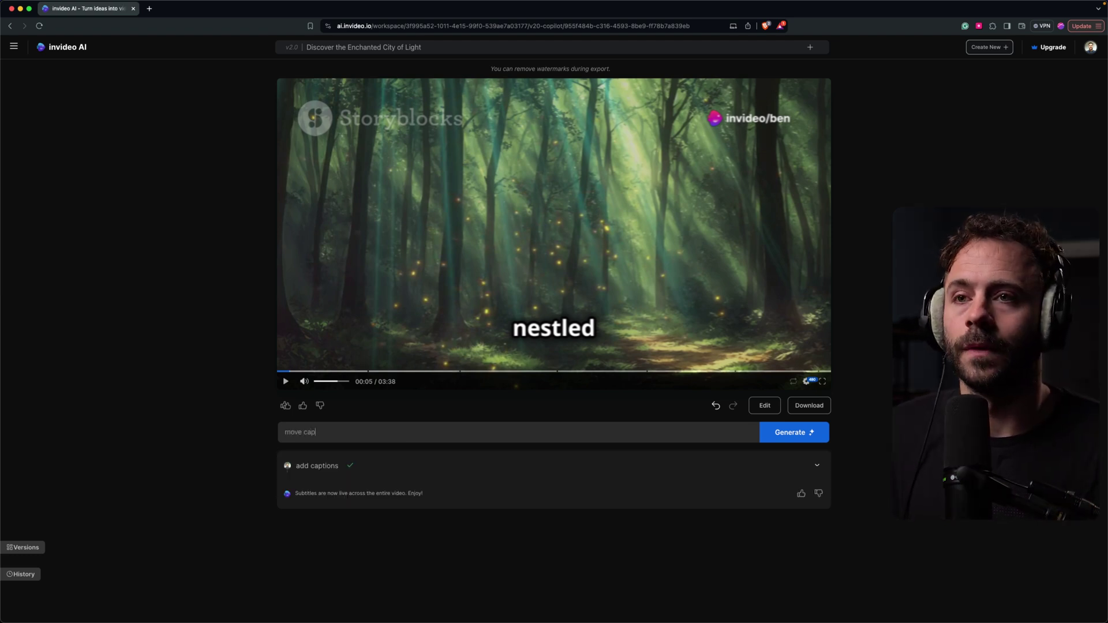
{"action": "type", "text": "tions to middle"}
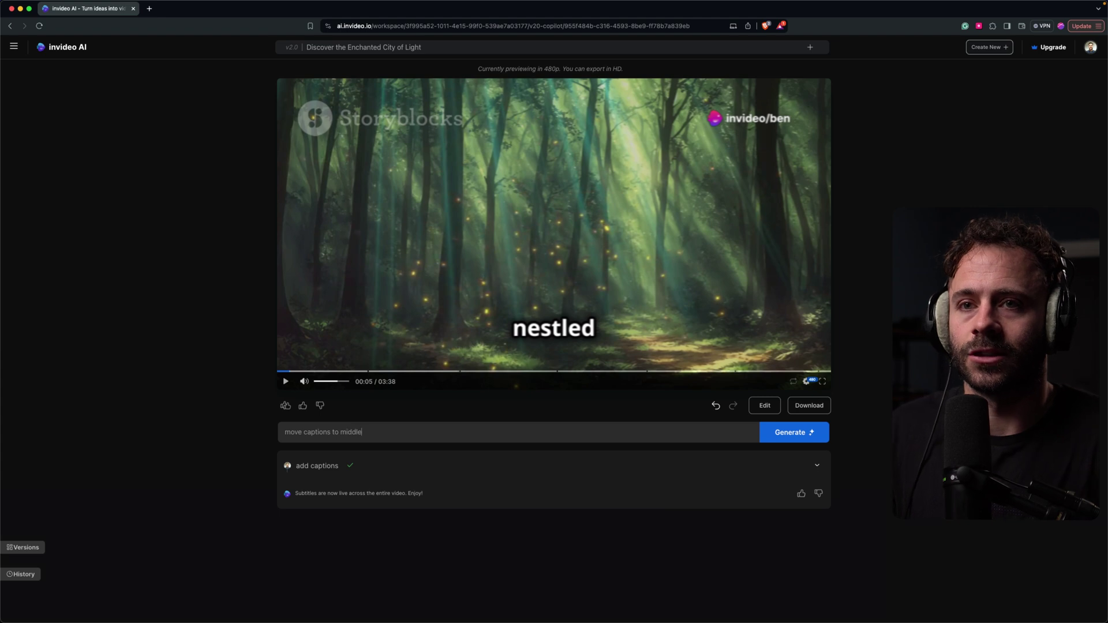
{"action": "key", "text": "Return"}
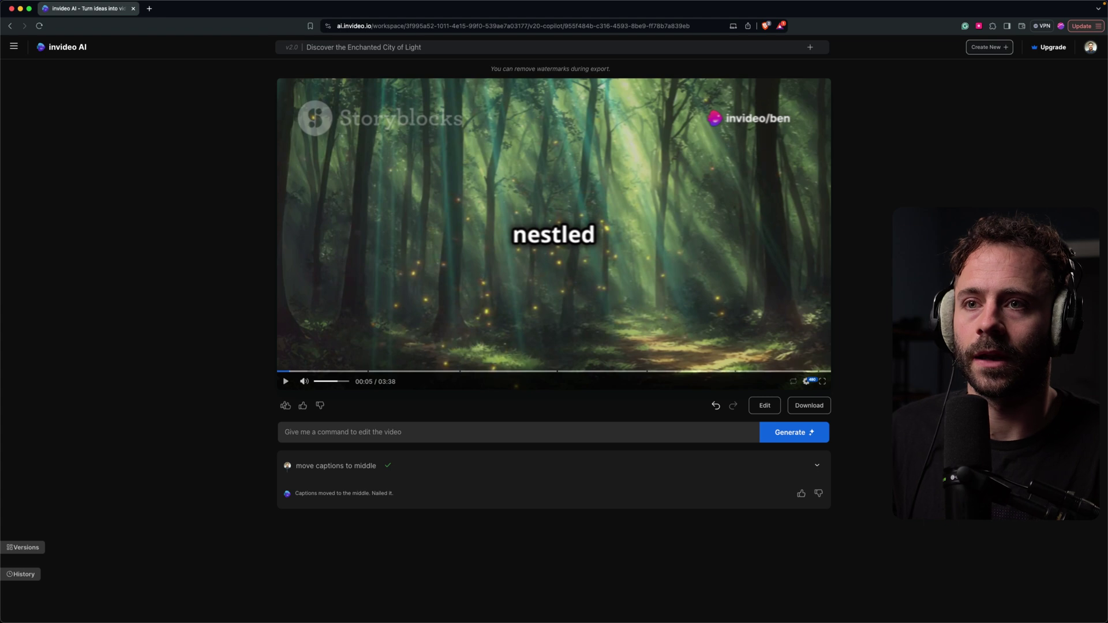
- Request 'make clip light' to brighten the forest clip to daylight
{"action": "left_click", "coordinate": [319, 438]}
{"action": "type", "text": "make c"}
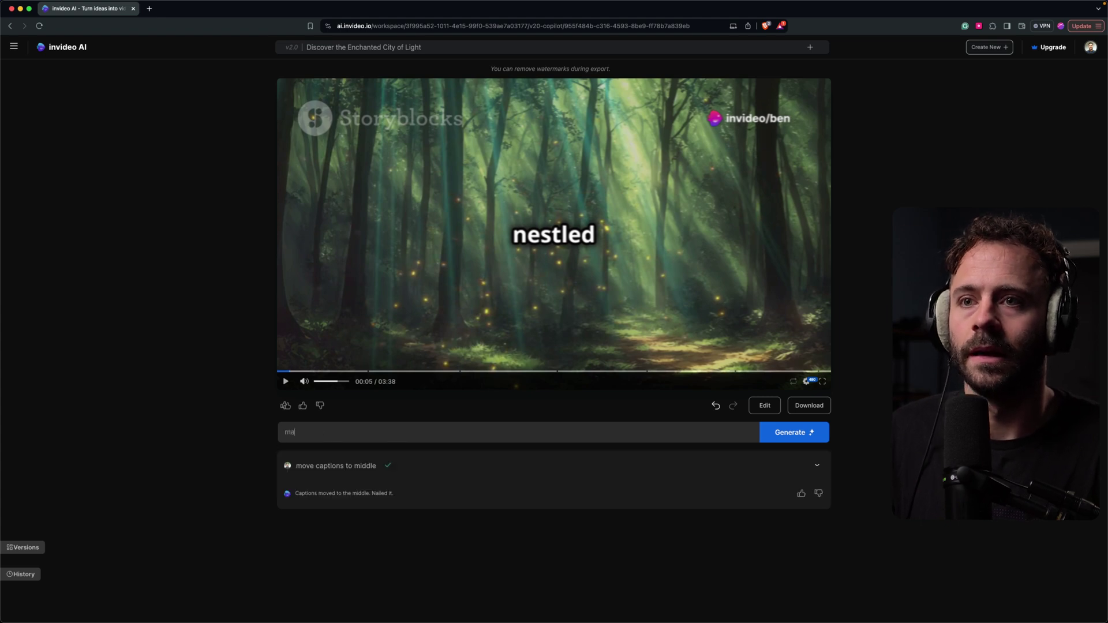
{"action": "type", "text": "lip lighter"}
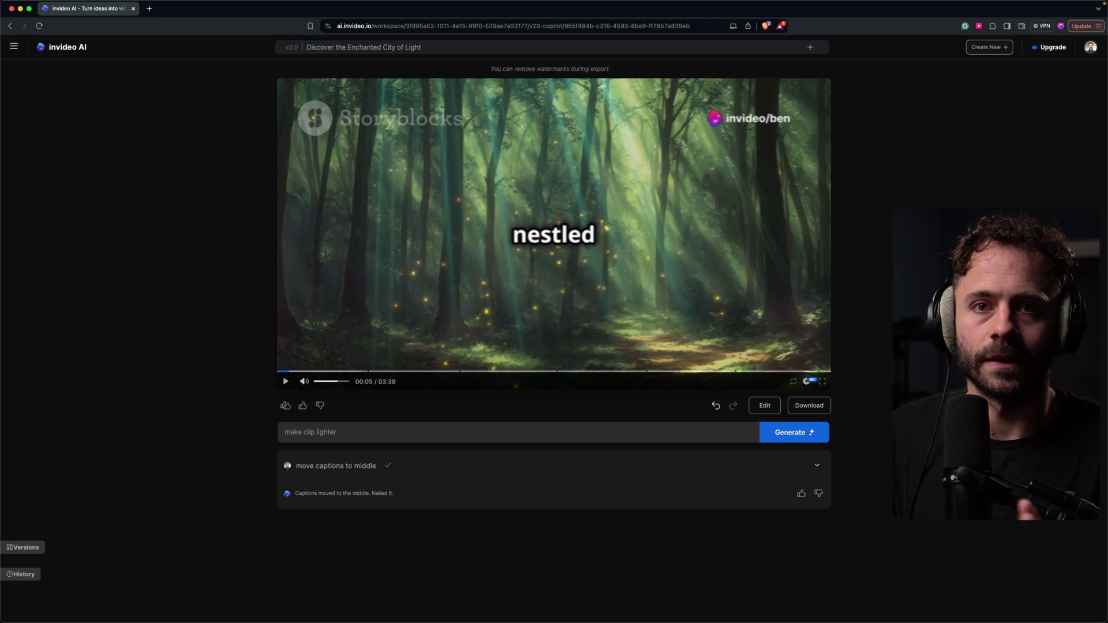
{"action": "key", "text": "Return"}
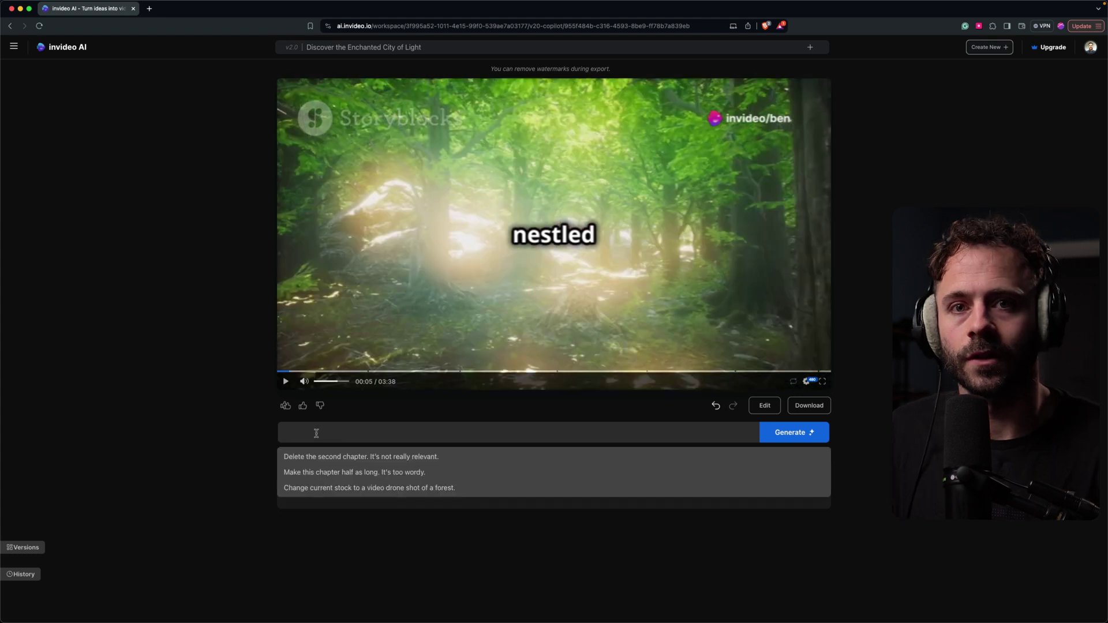
- Request 'change to younger voiceover' and apply it
{"action": "type", "text": "cha"}
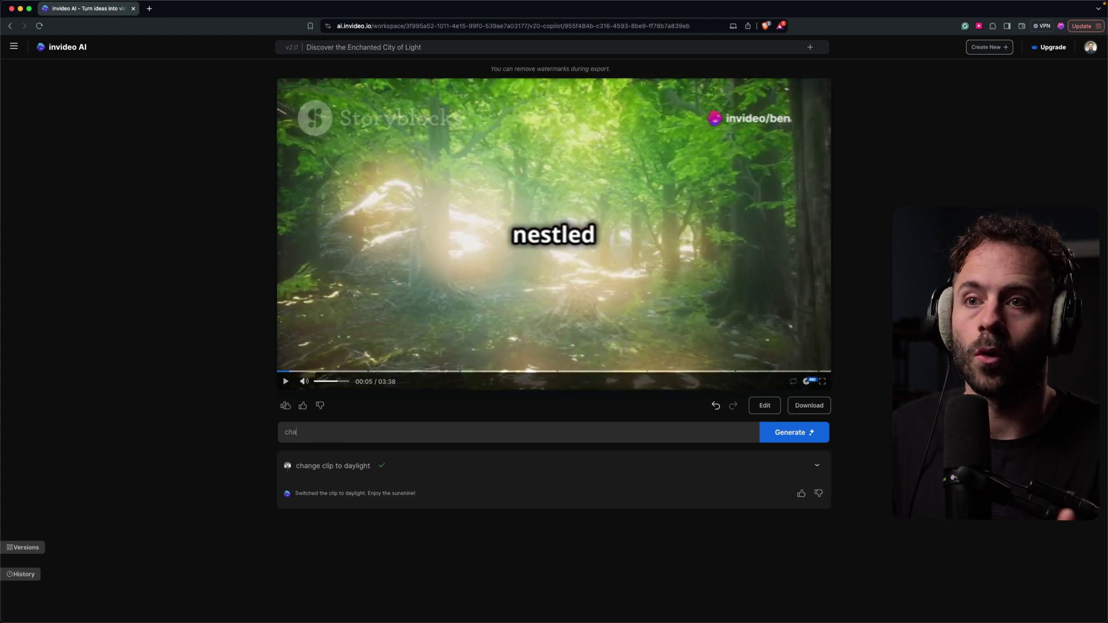
{"action": "type", "text": "nge to"}
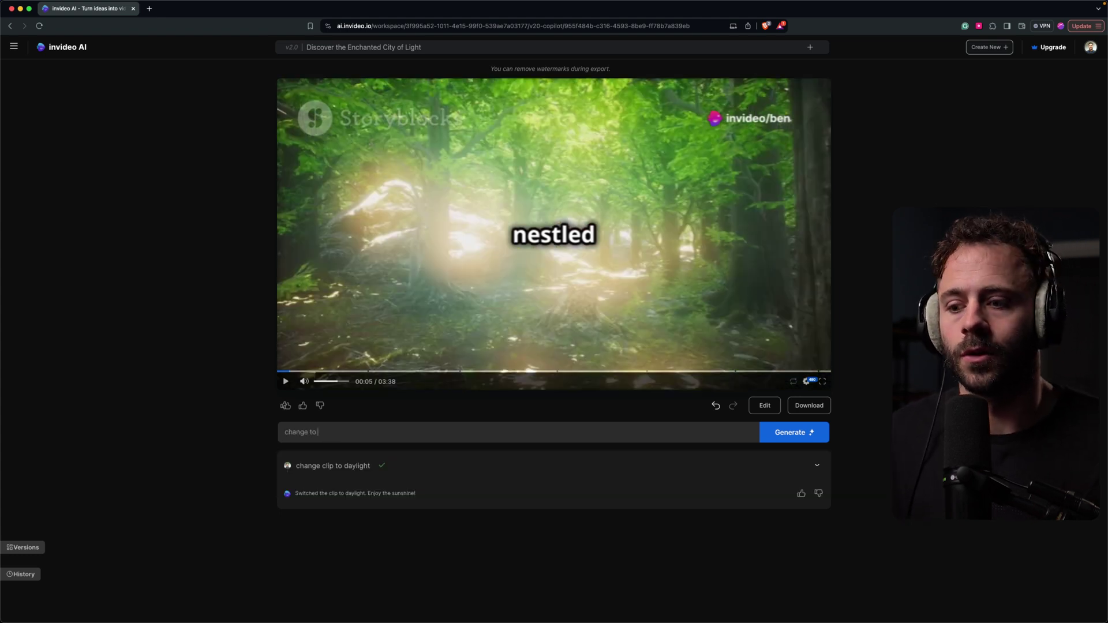
{"action": "type", "text": " yo voiceover"}
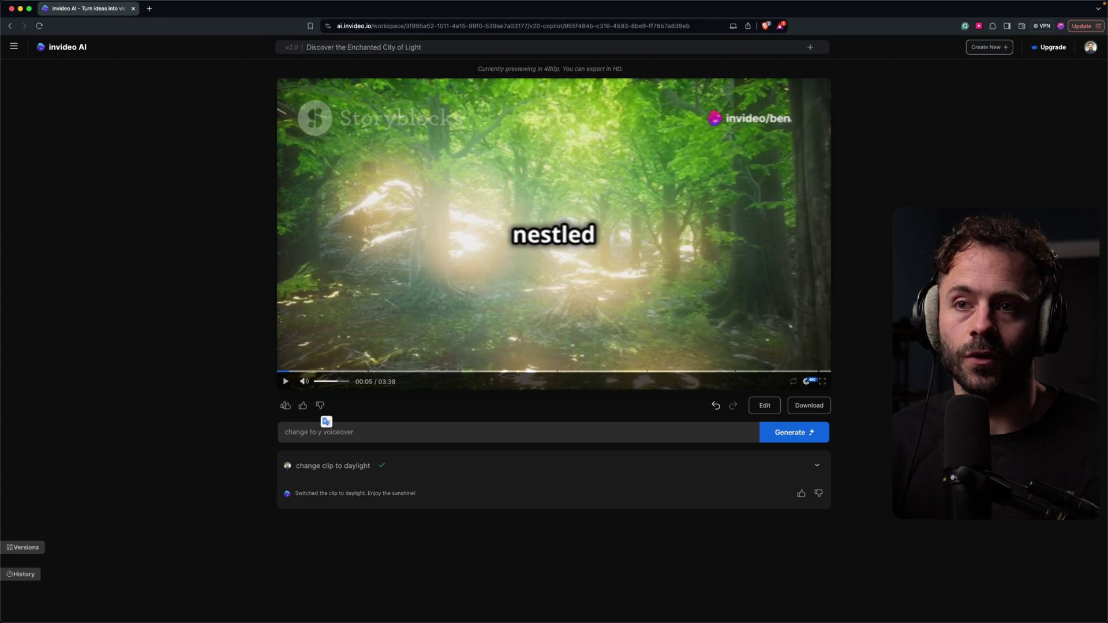
{"action": "type", "text": "unger"}
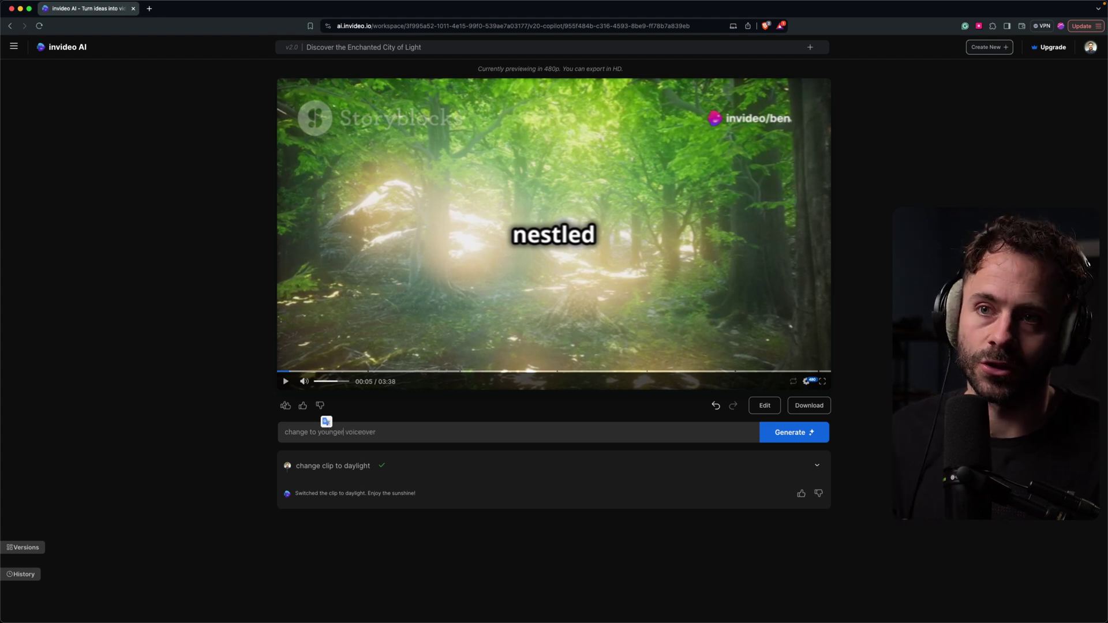
{"action": "left_click", "coordinate": [400, 438]}
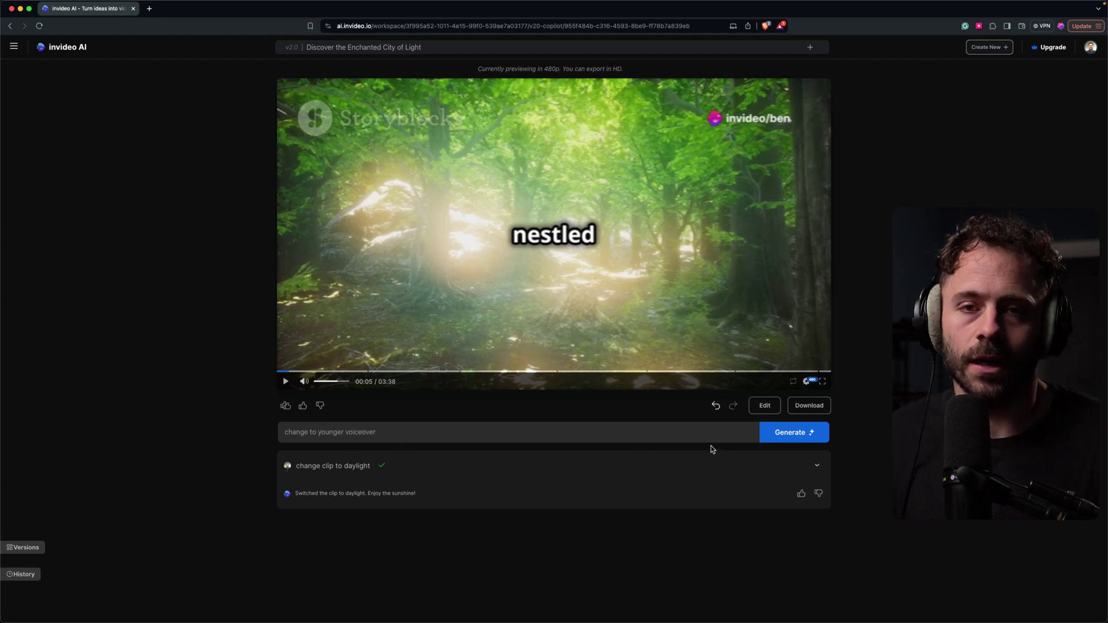
{"action": "left_click", "coordinate": [799, 438]}
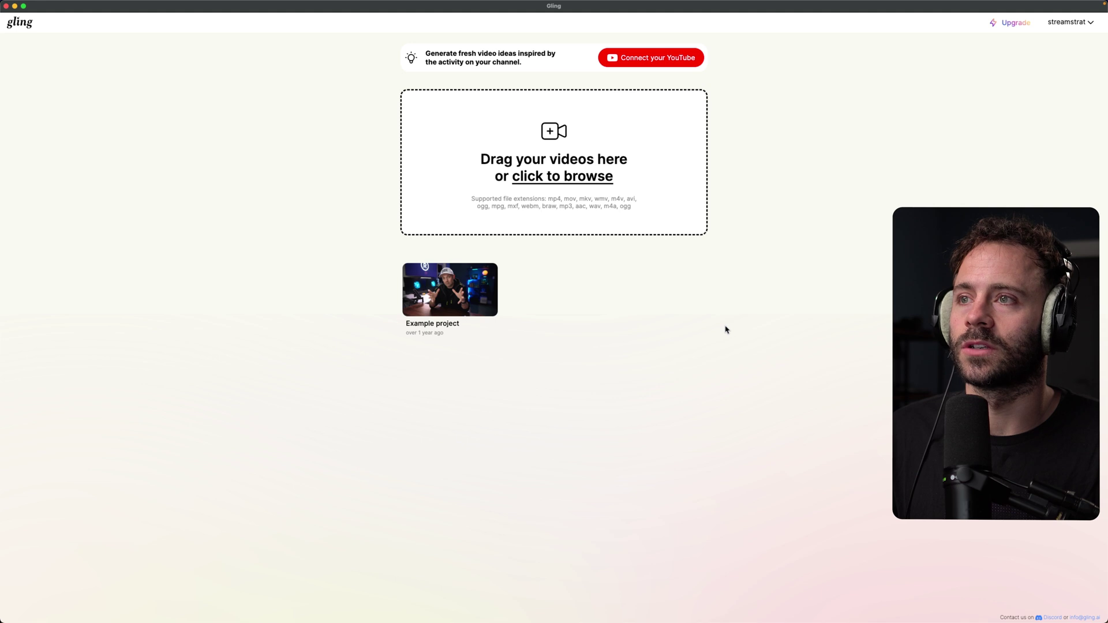
- Open the Example project and toggle Show cuts off and on to compare kept clips
{"action": "left_click", "coordinate": [440, 296]}
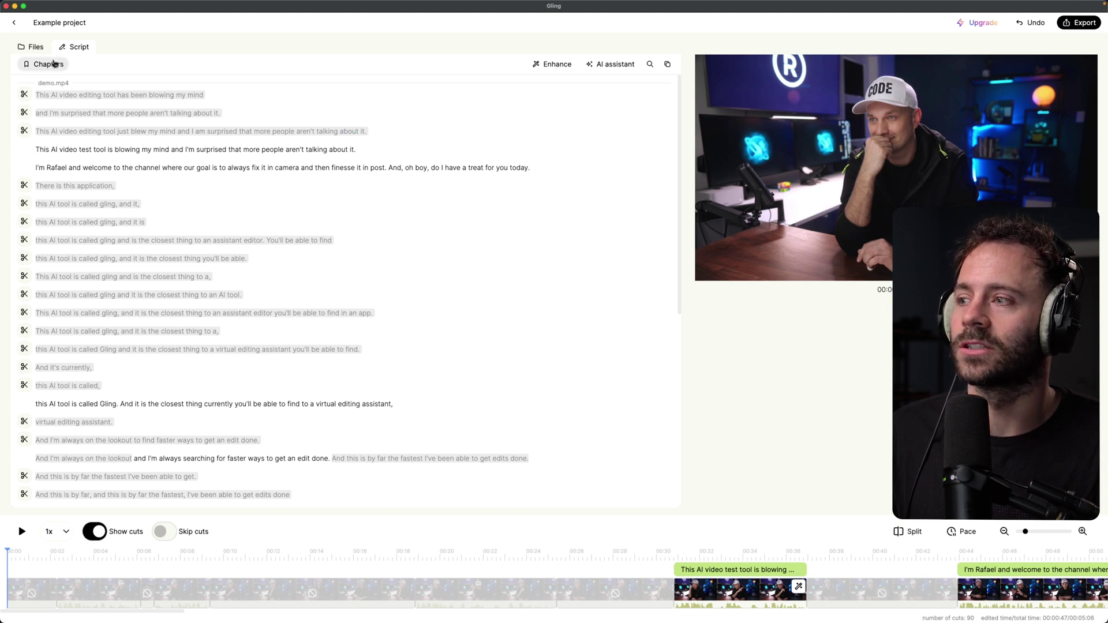
{"action": "left_click", "coordinate": [94, 534]}
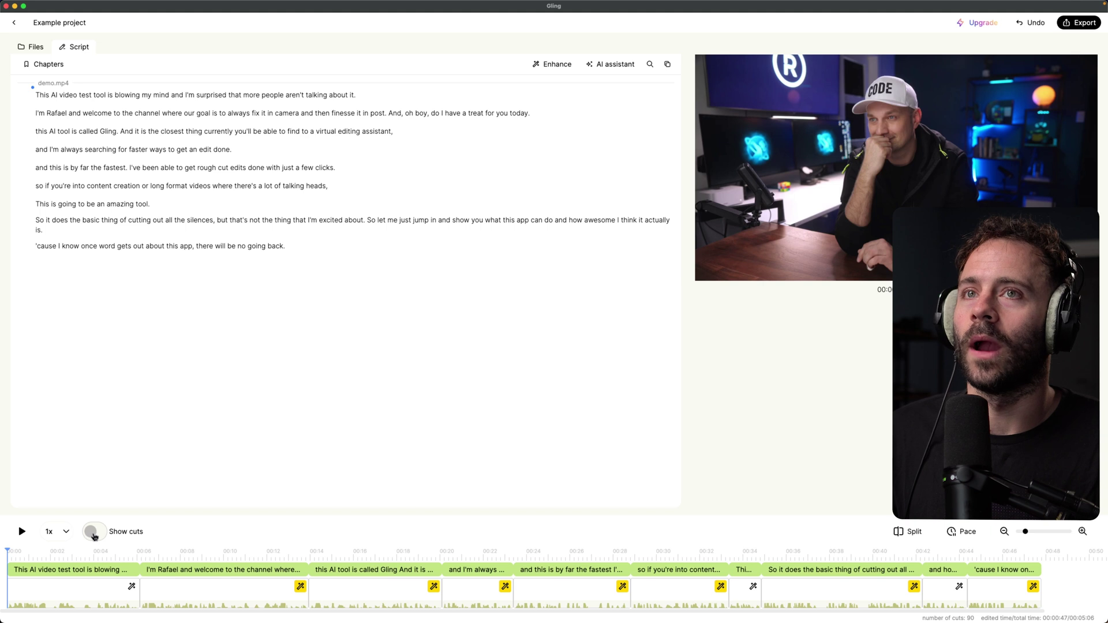
{"action": "left_click", "coordinate": [94, 534]}
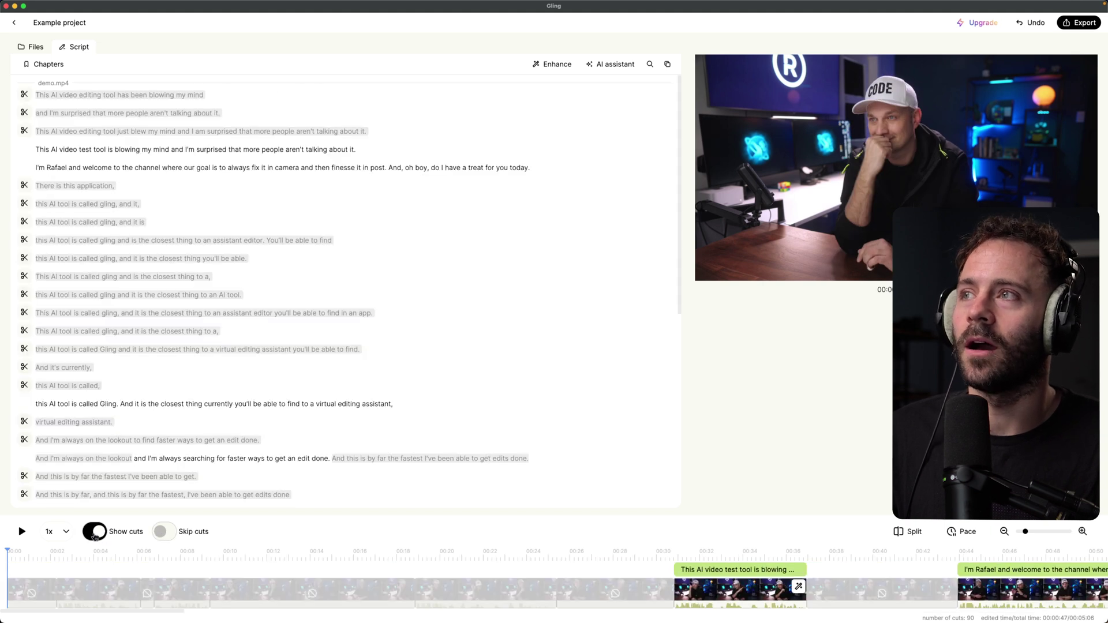
{"action": "left_click", "coordinate": [95, 534]}
{"action": "left_click", "coordinate": [94, 534]}
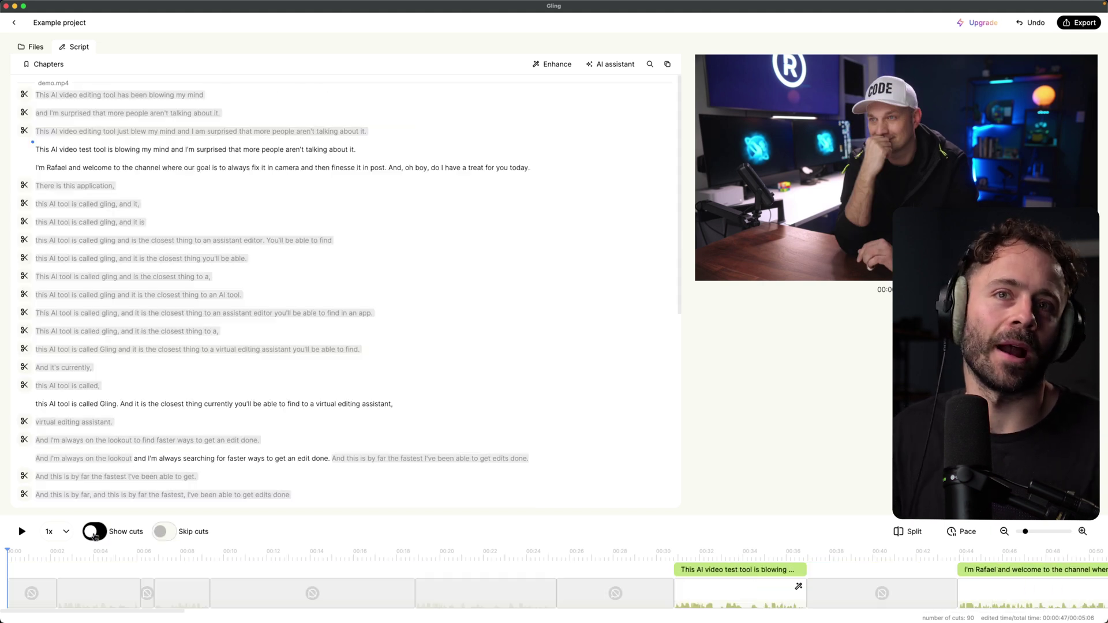
- Preview the kept intro from 00:30, pausing at the word 'channel'
{"action": "left_click", "coordinate": [656, 574]}
{"action": "key", "text": "space"}
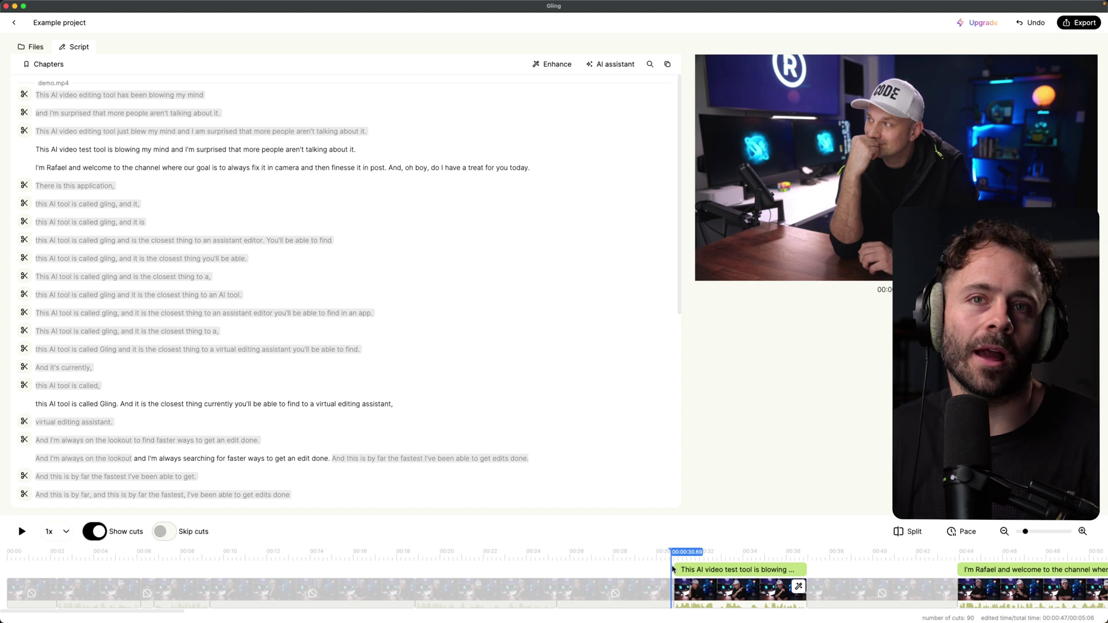
{"action": "key", "text": "space"}
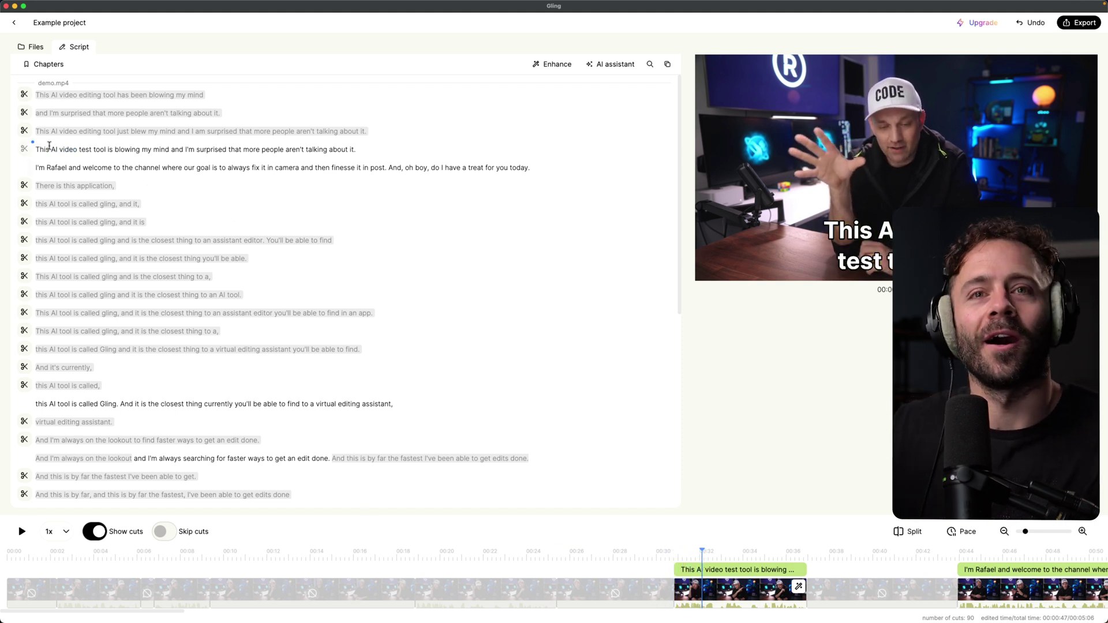
{"action": "left_click_drag", "start_coordinate": [52, 148], "coordinate": [371, 148]}
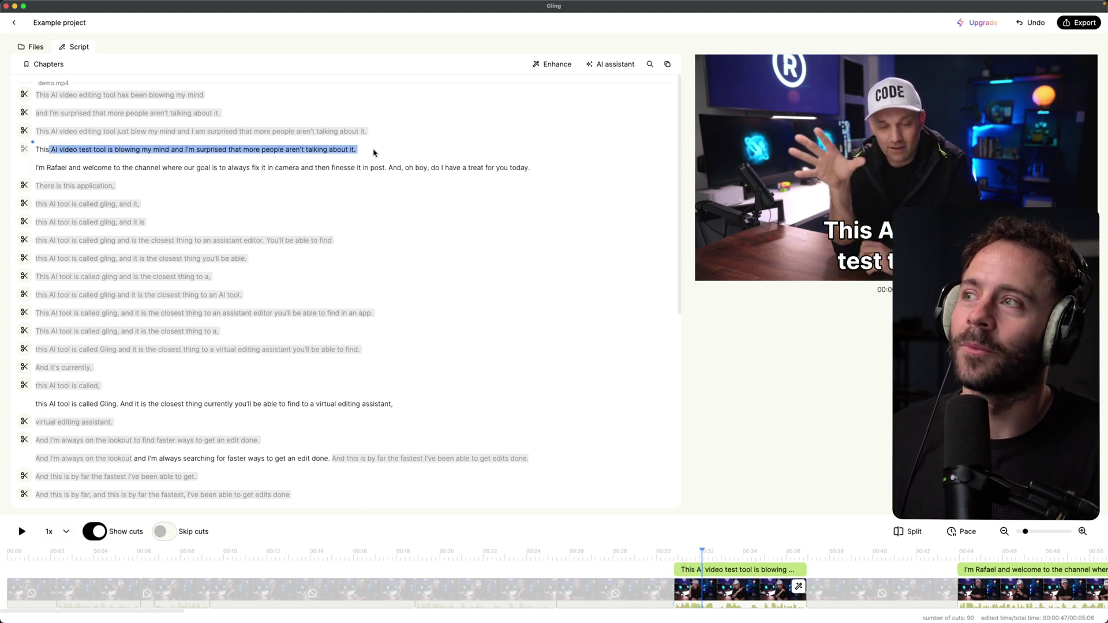
{"action": "left_click", "coordinate": [346, 181]}
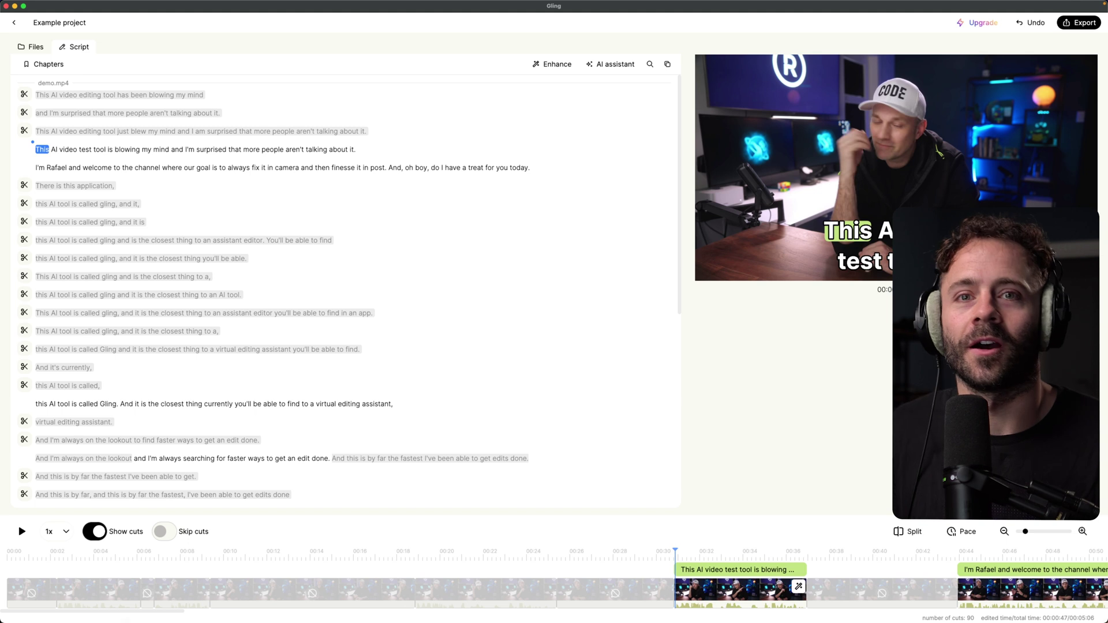
{"action": "key", "text": "space"}
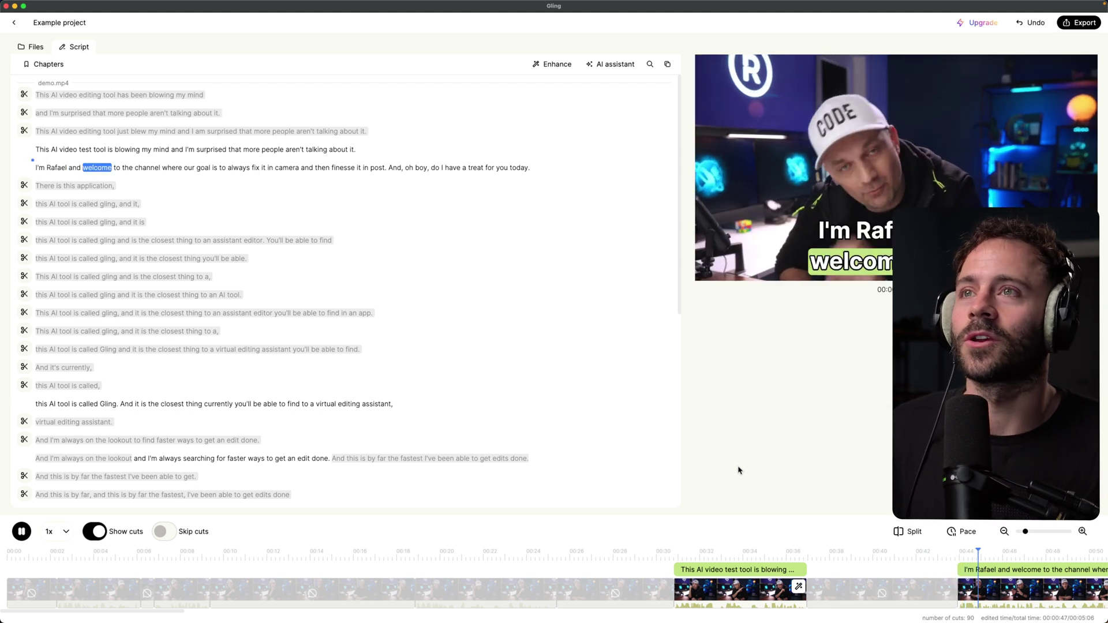
{"action": "key", "text": "space"}
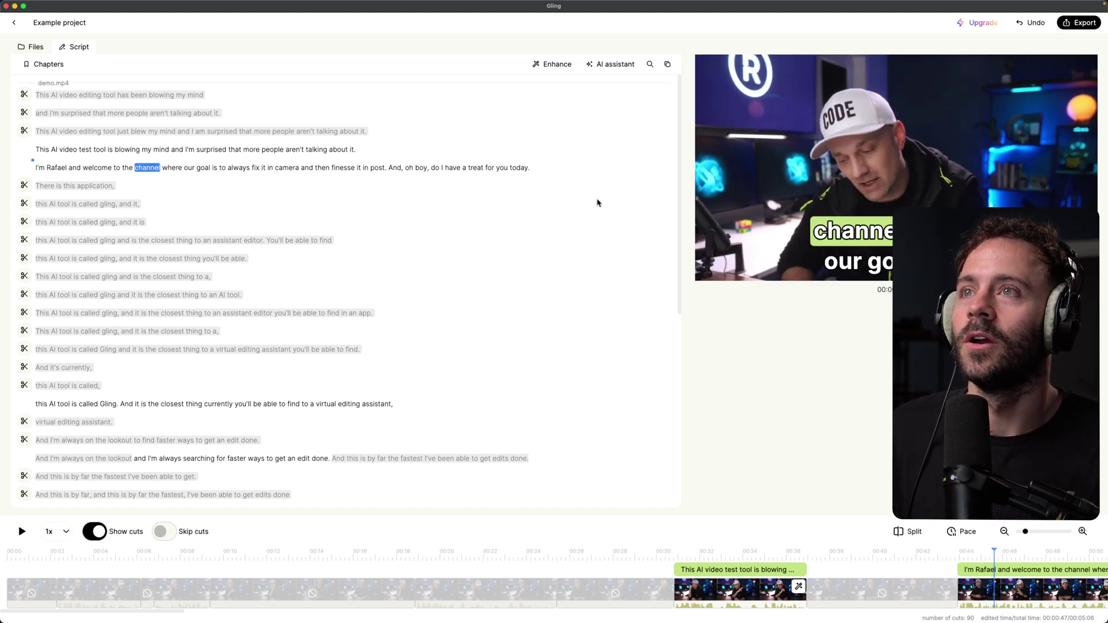
{"action": "left_click", "coordinate": [545, 67]}
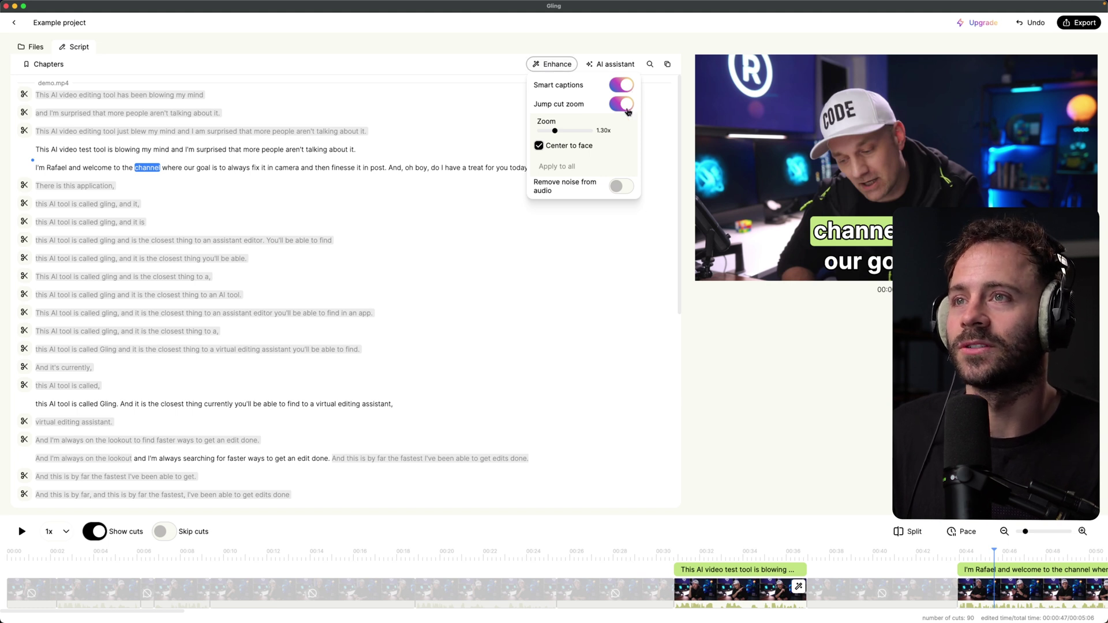
- Switch on Remove noise from audio, then glance at the AI assistant and Export format menus
{"action": "left_click", "coordinate": [619, 184]}
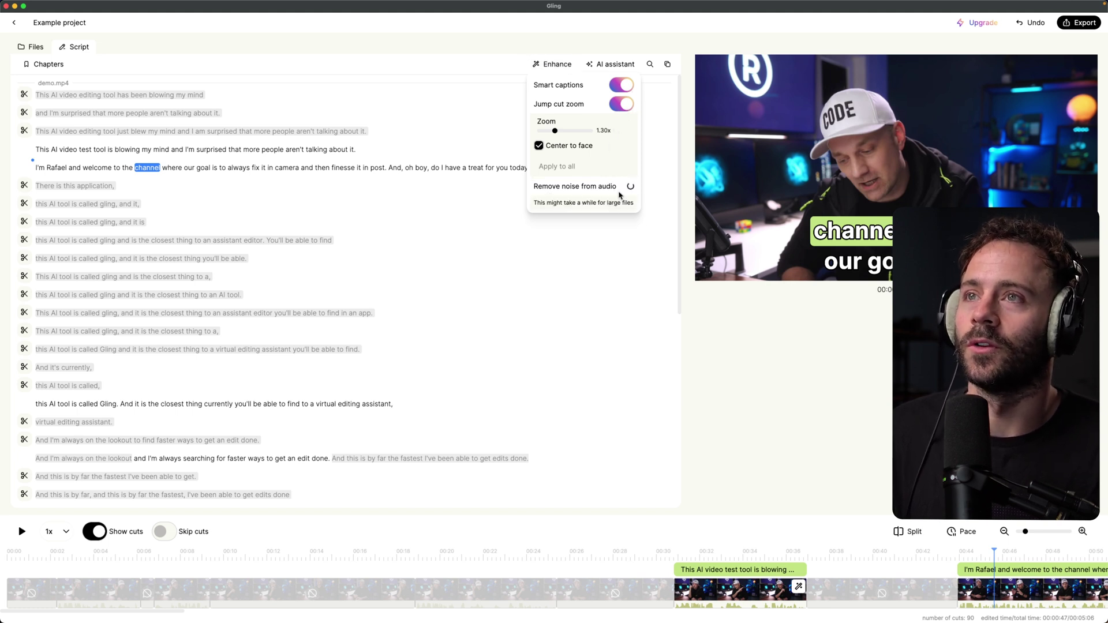
{"action": "left_click", "coordinate": [611, 65]}
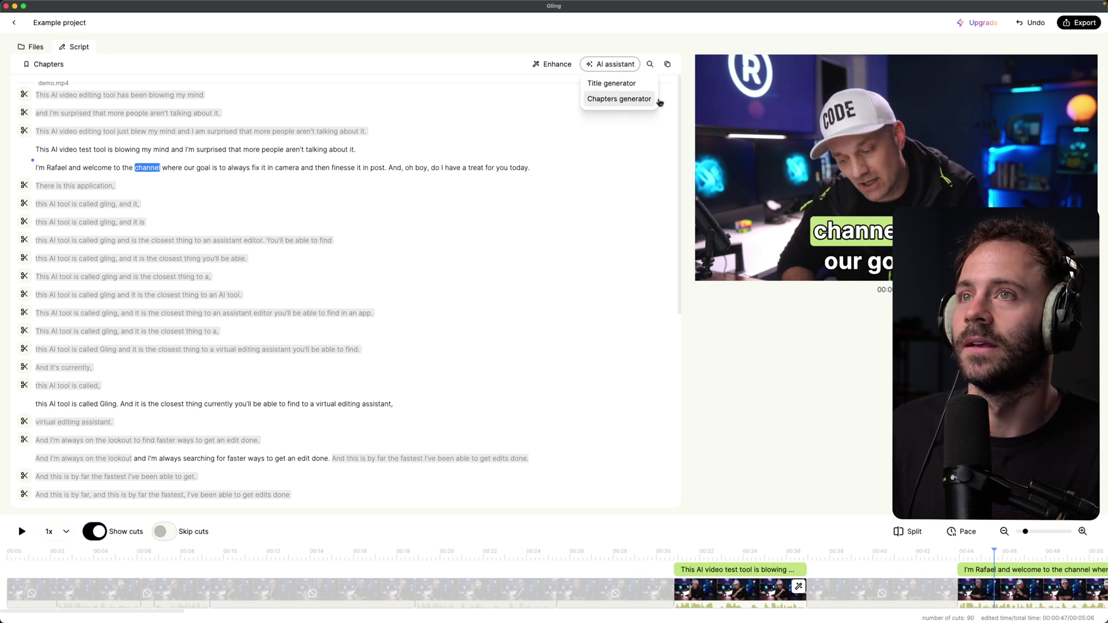
{"action": "left_click", "coordinate": [1082, 26]}
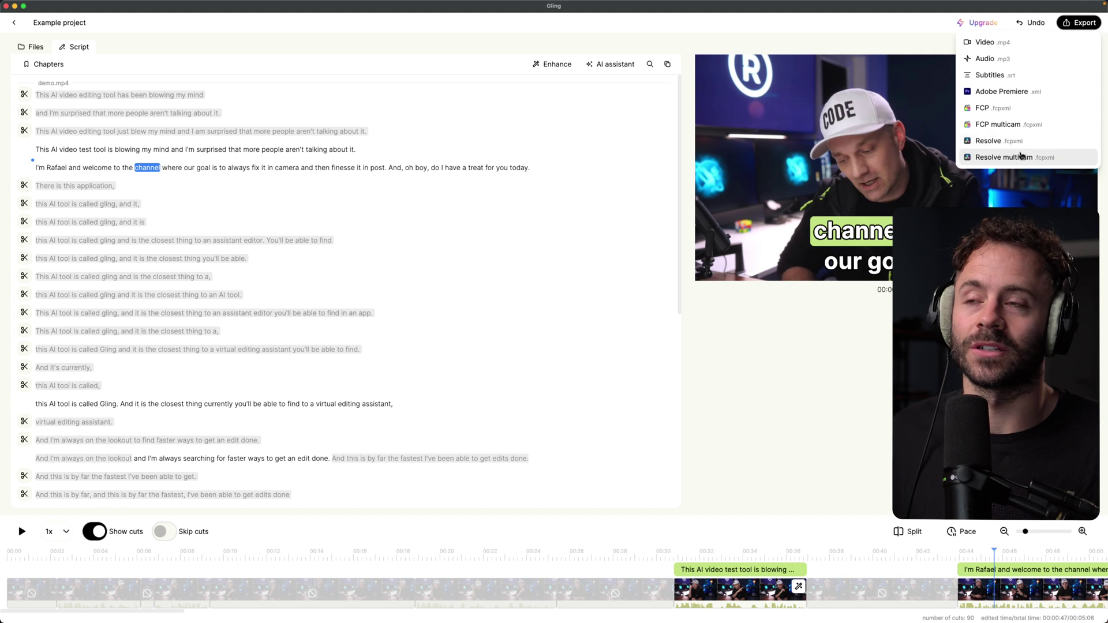
{"action": "left_click", "coordinate": [683, 353]}
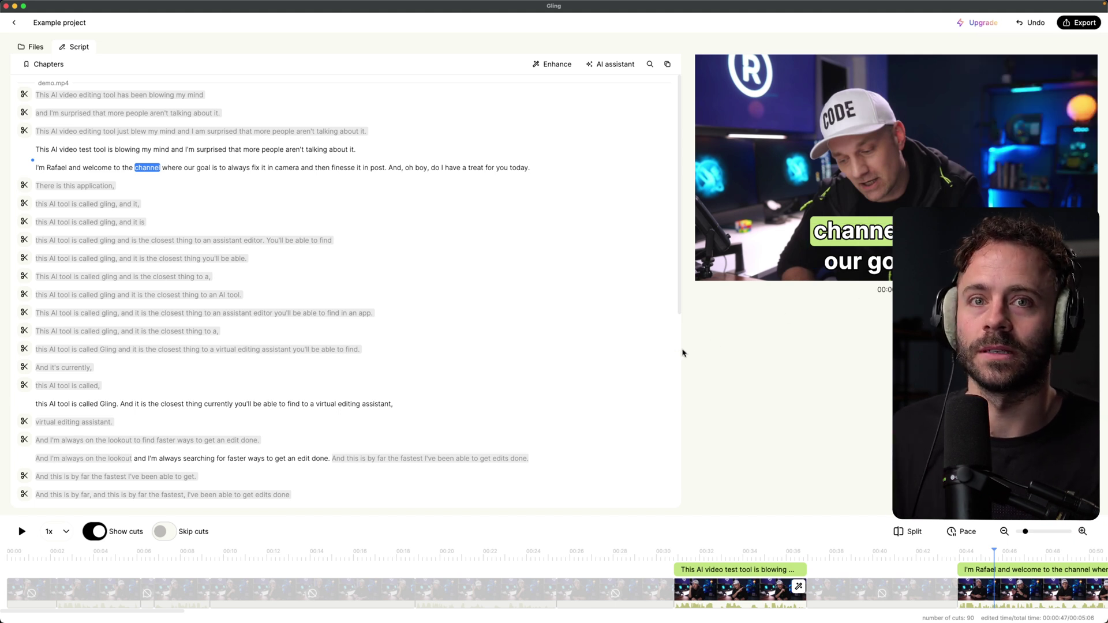